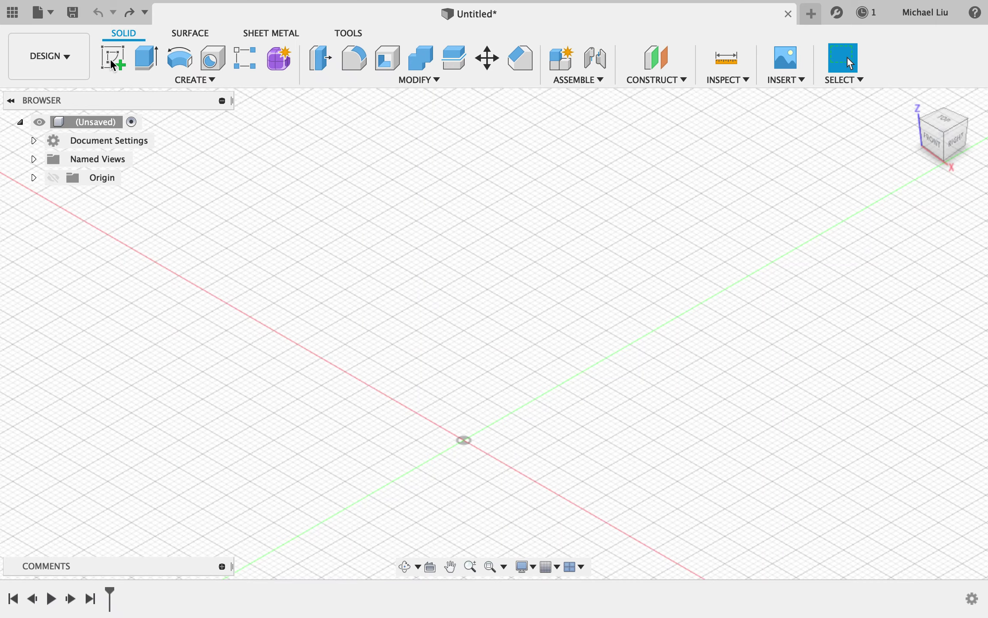
# Step: Start a 3D sketch and draw the first base line from the origin
pyautogui.click(556, 450)
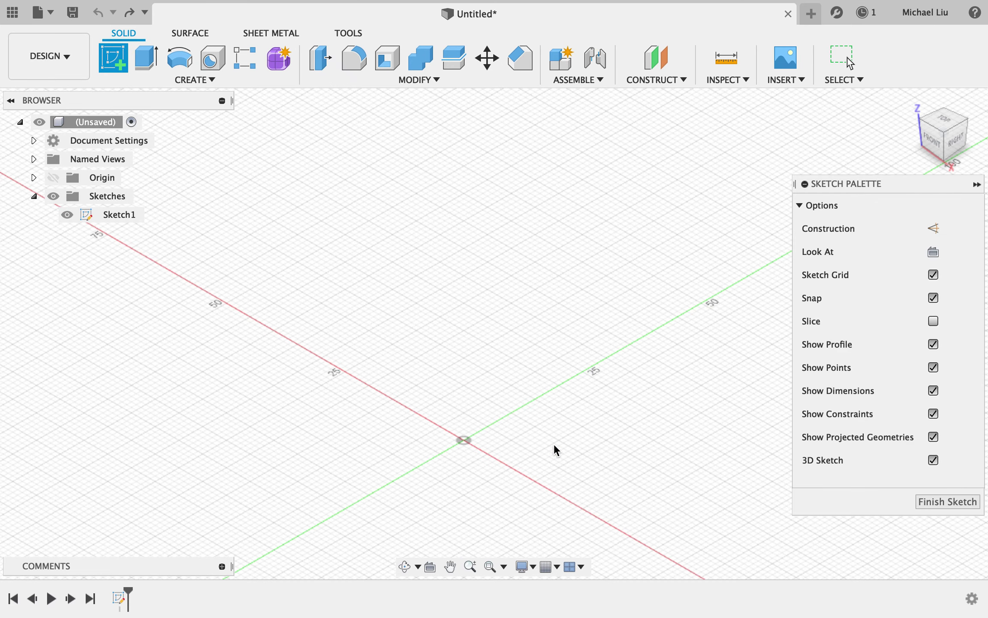
pyautogui.press('l')
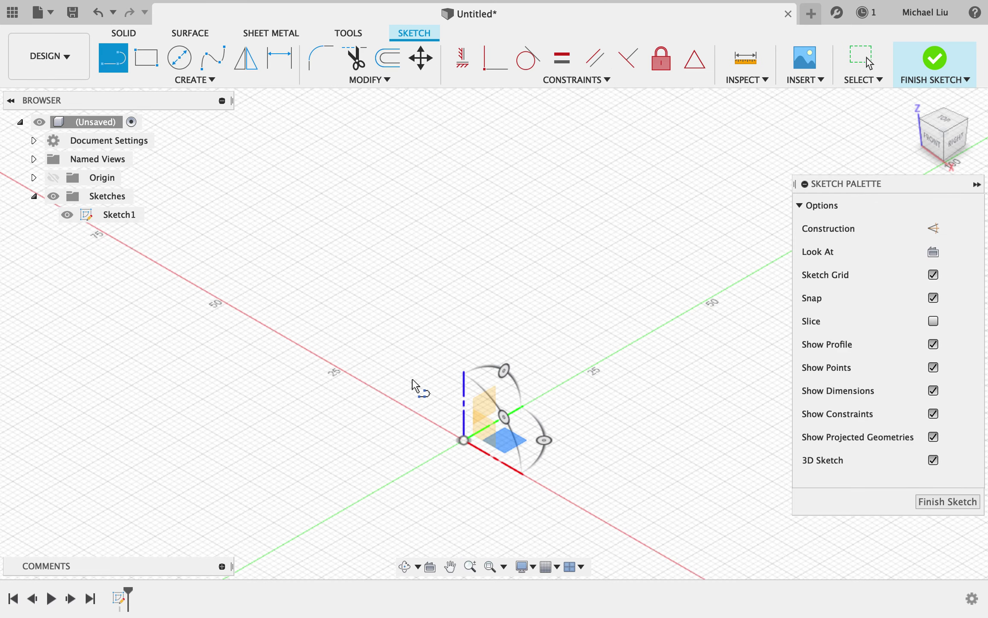
pyautogui.click(465, 441)
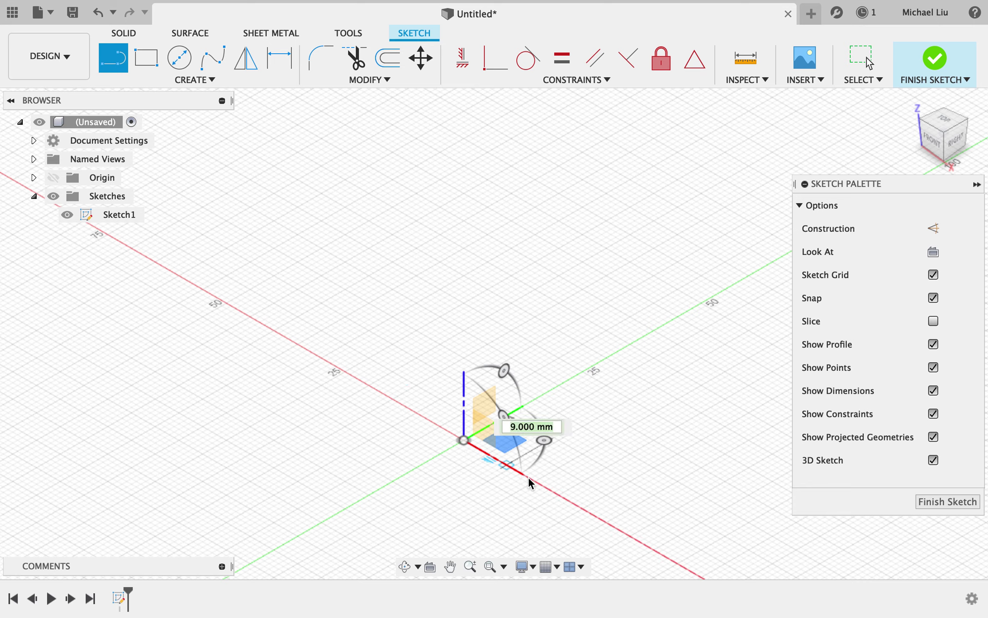
pyautogui.write('10')
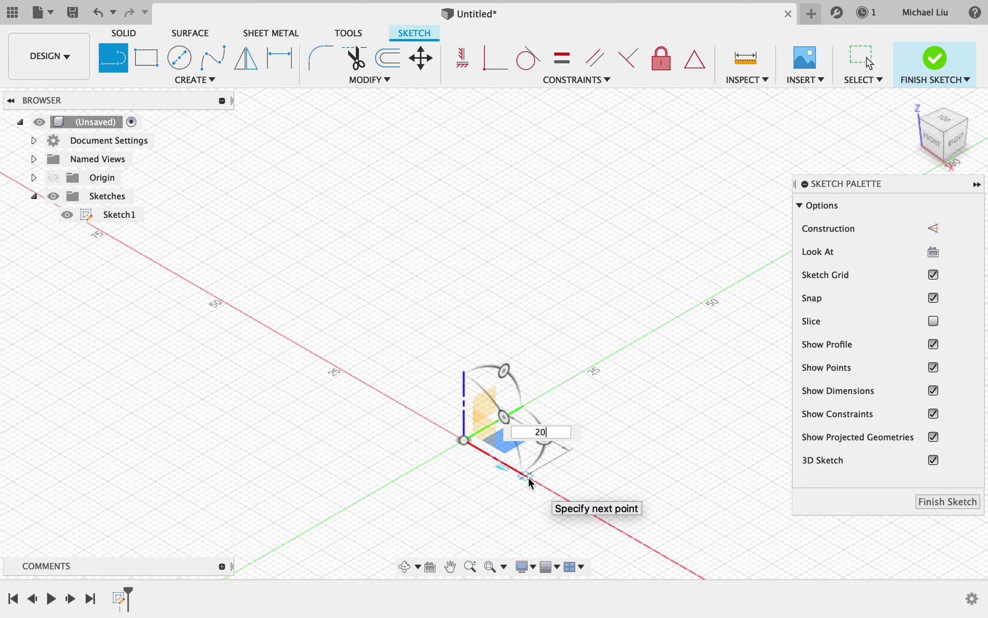
pyautogui.press('Tab')
pyautogui.press('Return')
pyautogui.press('Return')
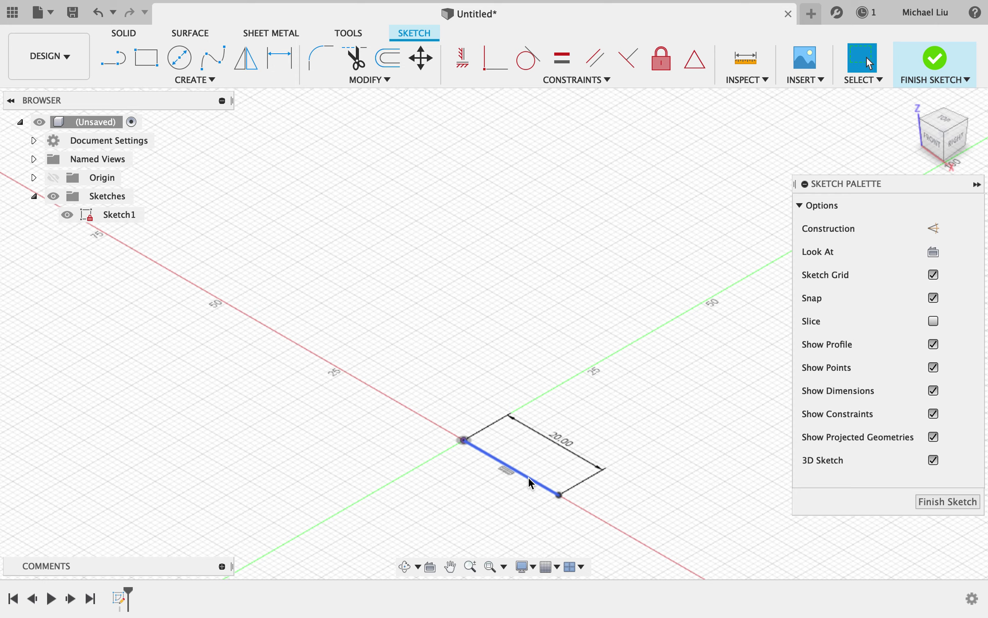
# Step: Draw a second 20 mm line from the first line's end
pyautogui.click(113, 64)
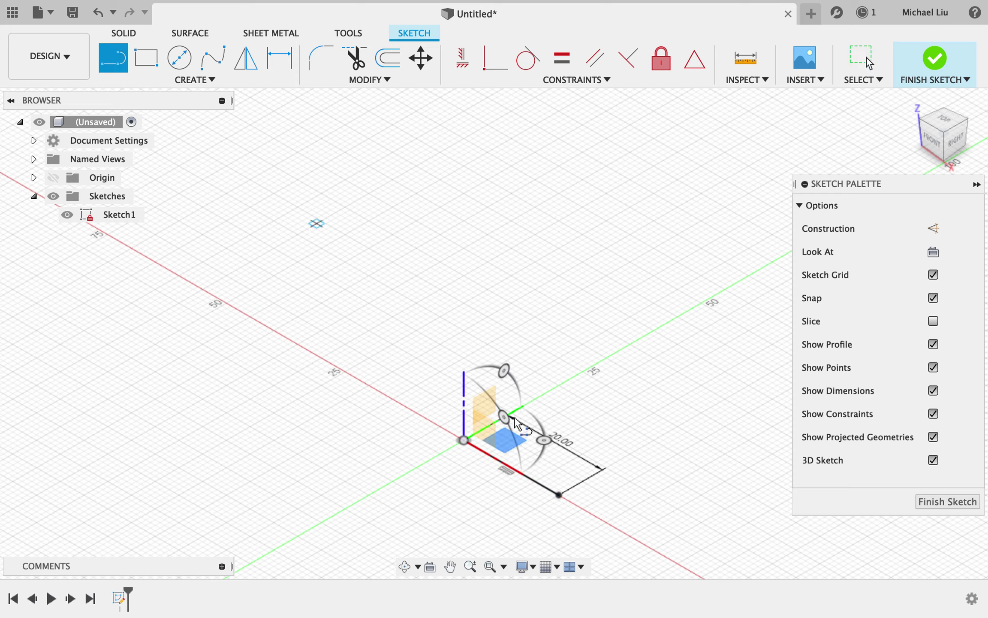
pyautogui.click(559, 495)
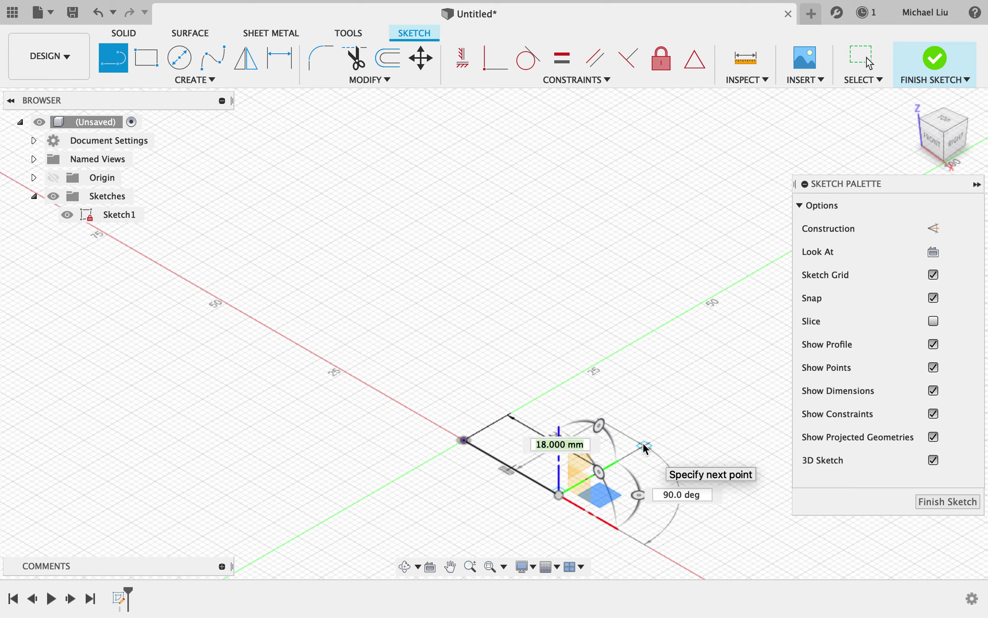
pyautogui.write('20')
pyautogui.press('Tab')
pyautogui.press('Return')
pyautogui.press('Escape')
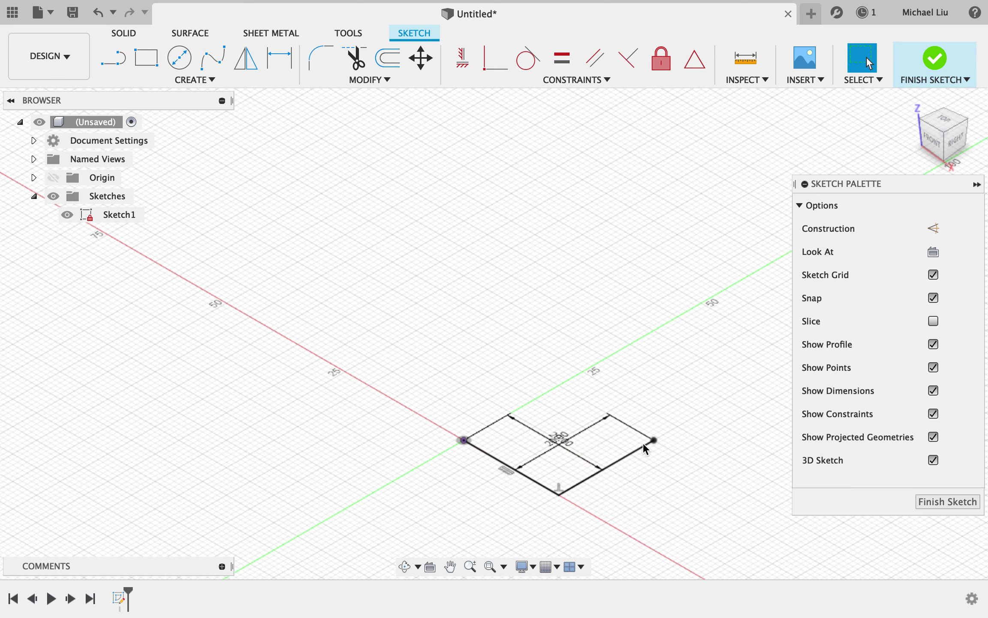
# Step: Draw the third base line, then a 30 mm vertical line rising from its far end
pyautogui.click(117, 67)
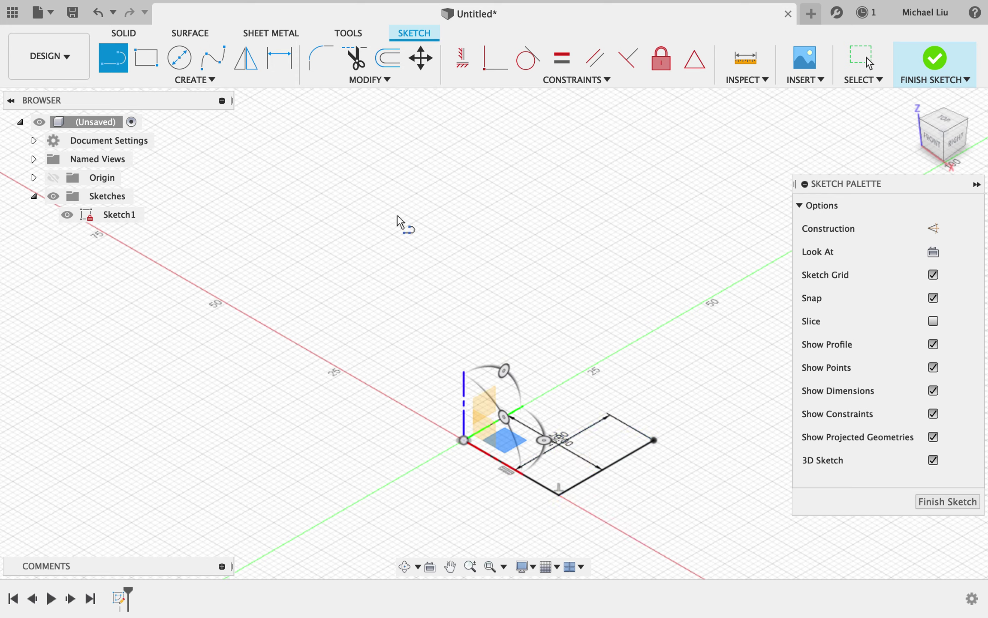
pyautogui.click(654, 440)
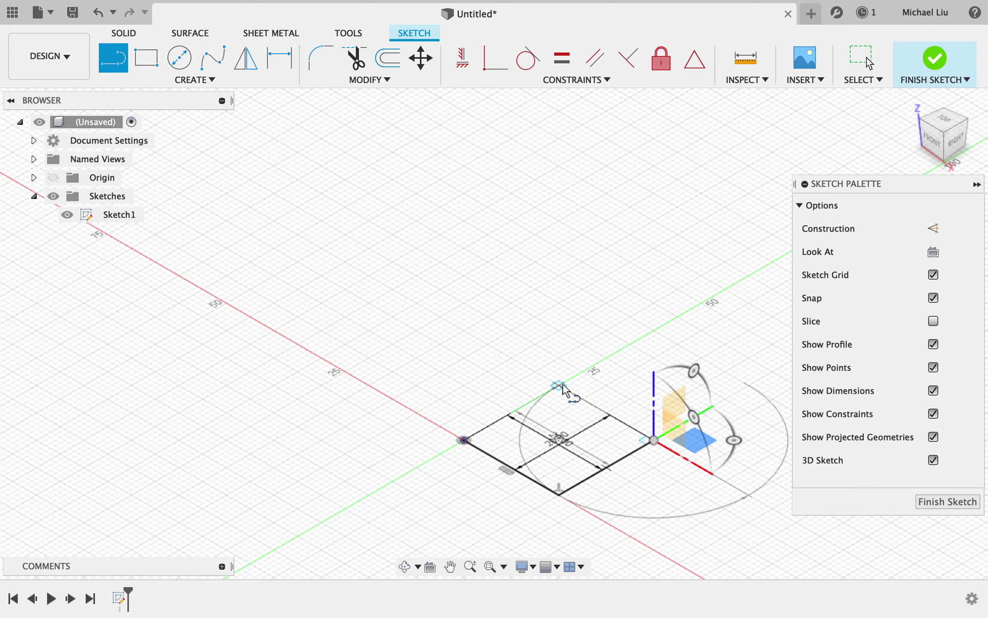
pyautogui.click(559, 385)
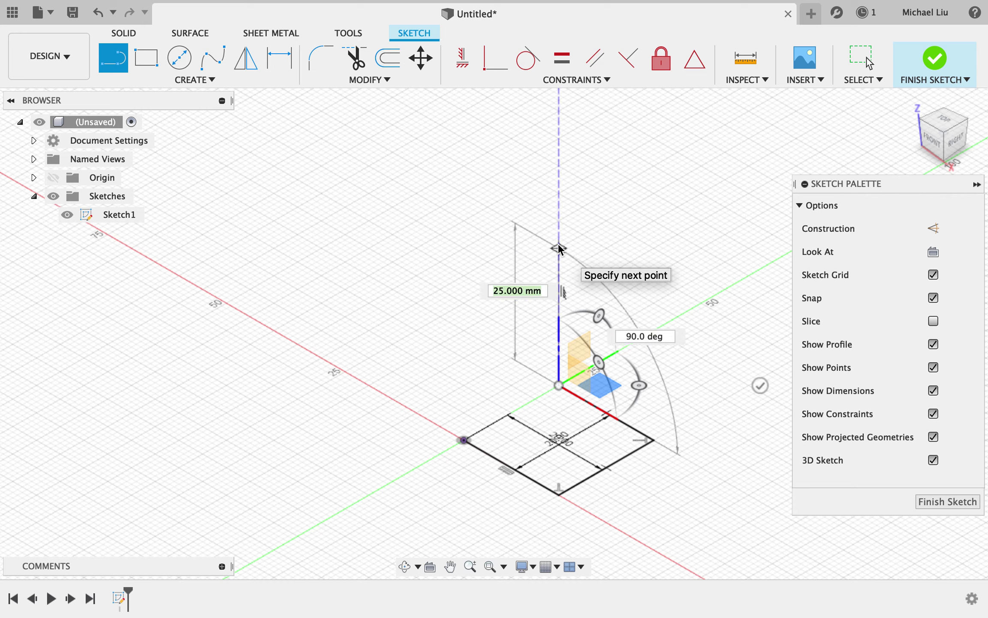
pyautogui.write('40')
pyautogui.press('Tab')
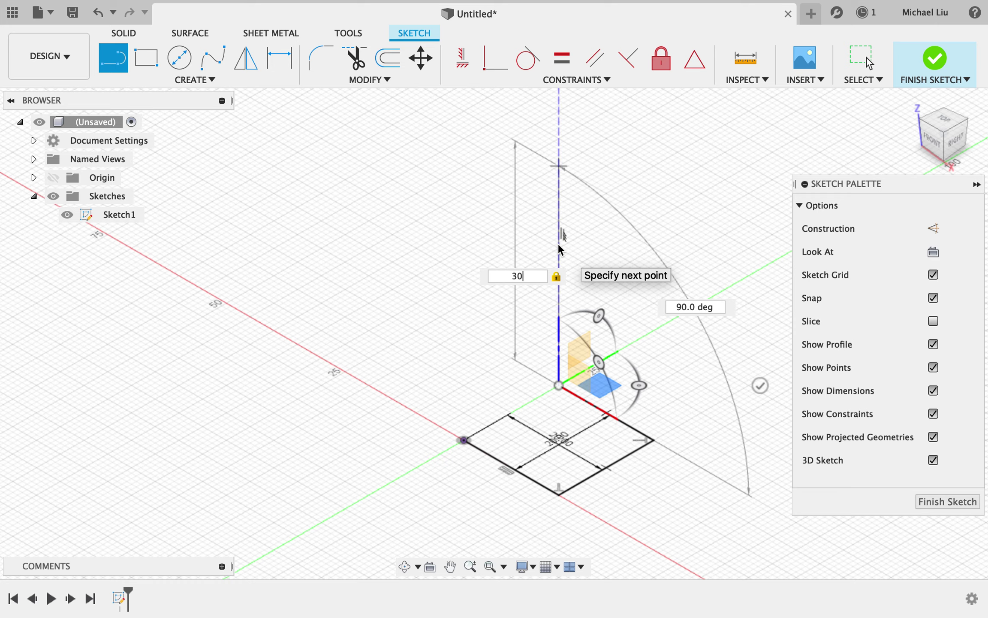
pyautogui.press('Return')
pyautogui.press('Escape')
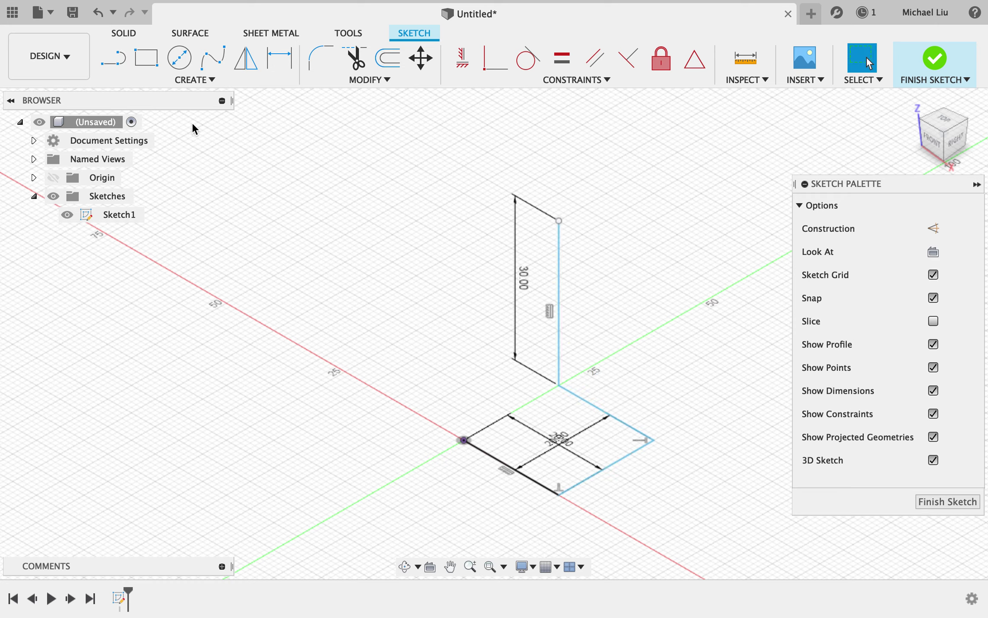
pyautogui.click(116, 64)
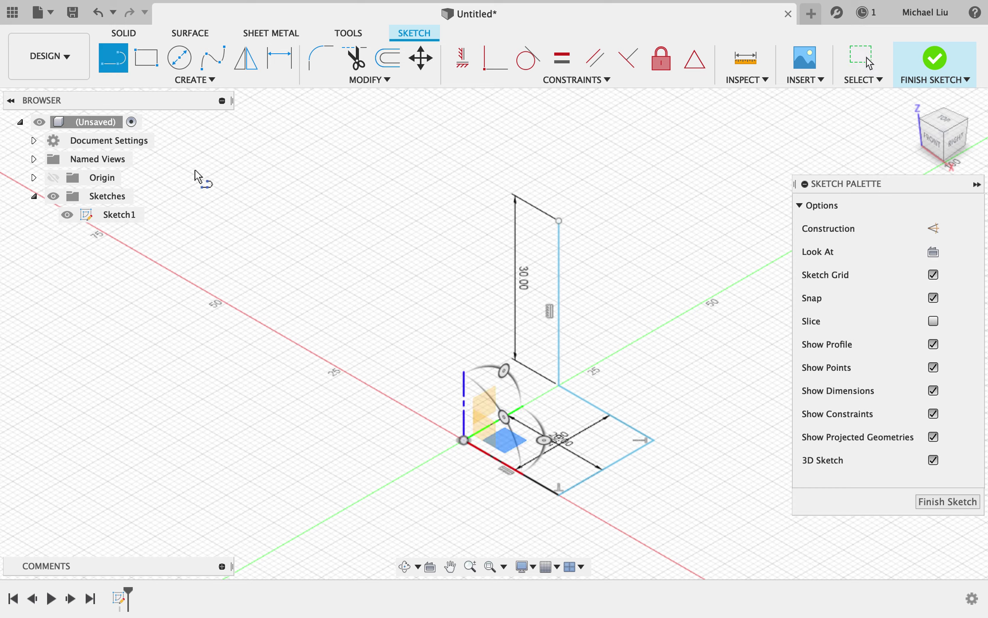
# Step: Draw a 30 mm upright line up Z from the origin
pyautogui.click(463, 440)
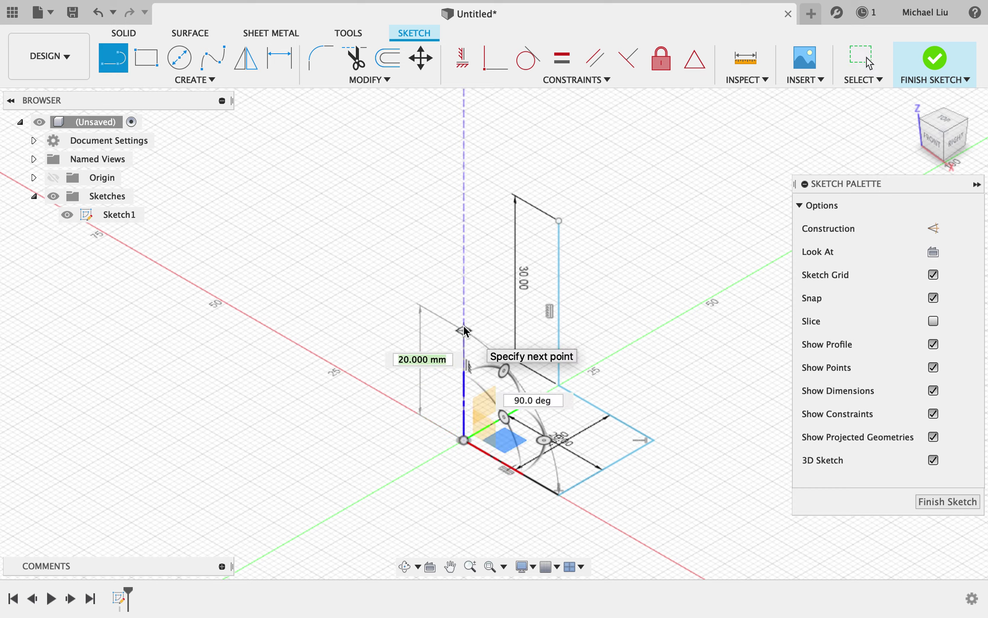
pyautogui.write('30')
pyautogui.press('Return')
pyautogui.press('Escape')
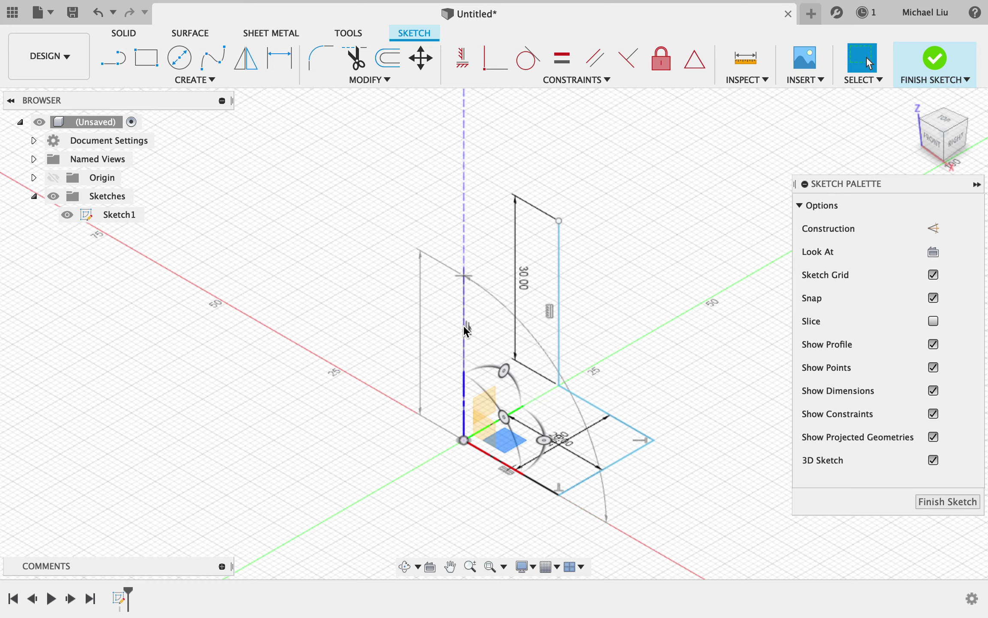
# Step: Draw two 20 mm top lines starting from the tops of the uprights
pyautogui.click(114, 60)
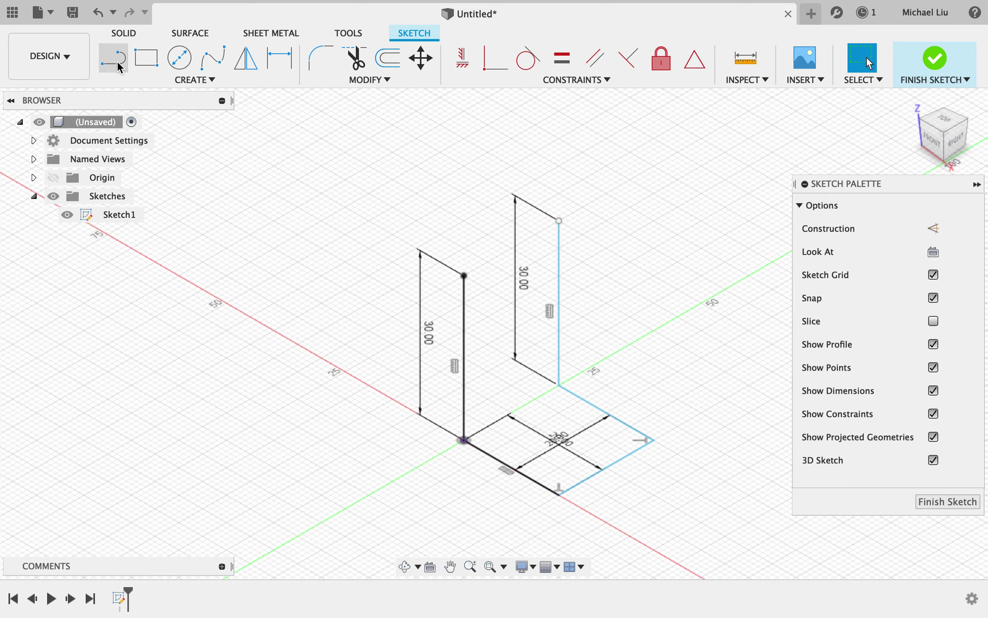
pyautogui.click(464, 276)
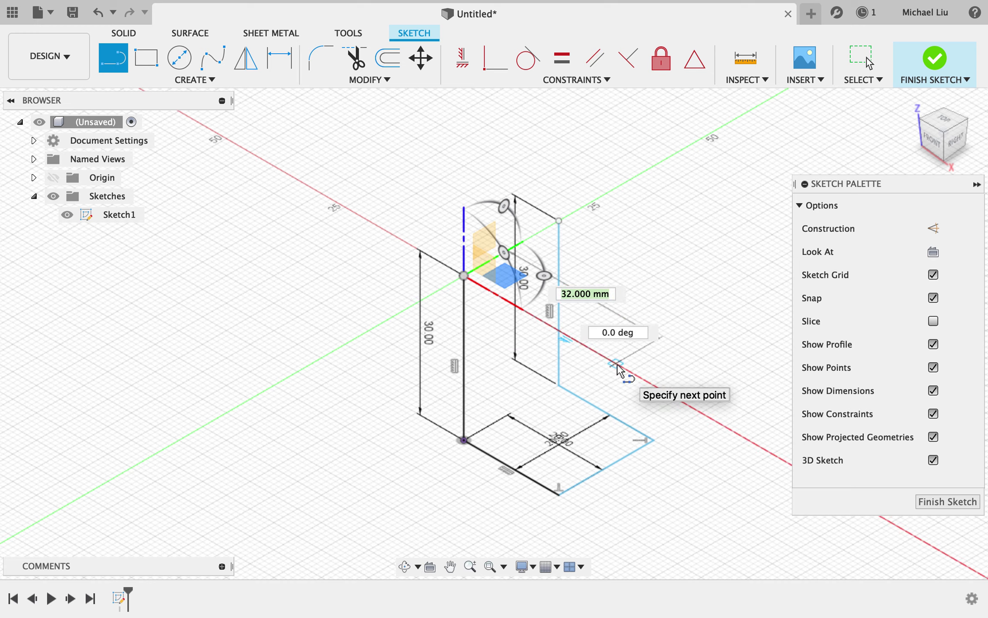
pyautogui.write('20')
pyautogui.press('Tab')
pyautogui.press('Return')
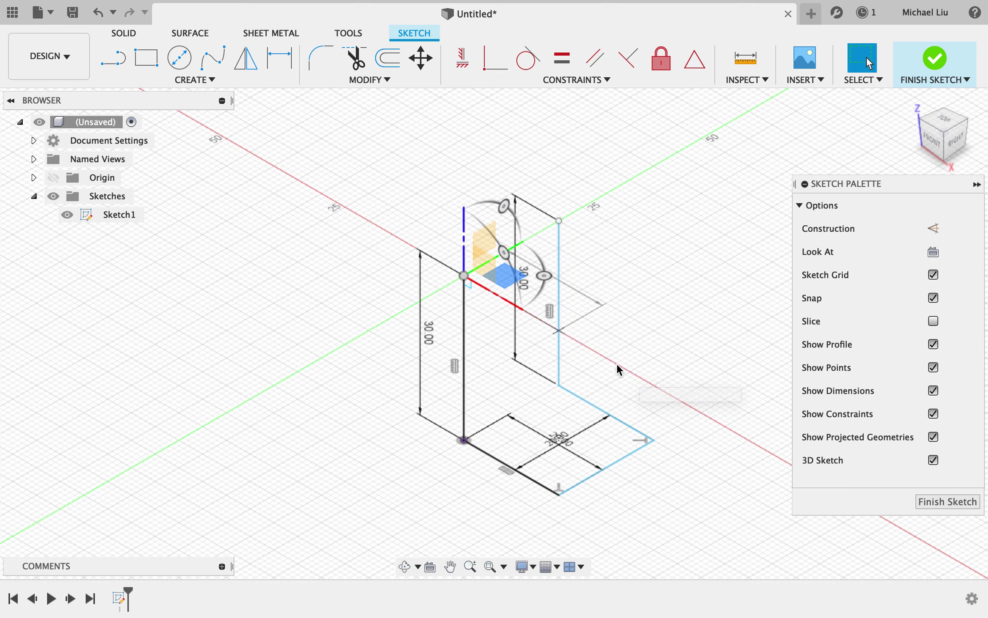
pyautogui.press('Escape')
pyautogui.click(114, 67)
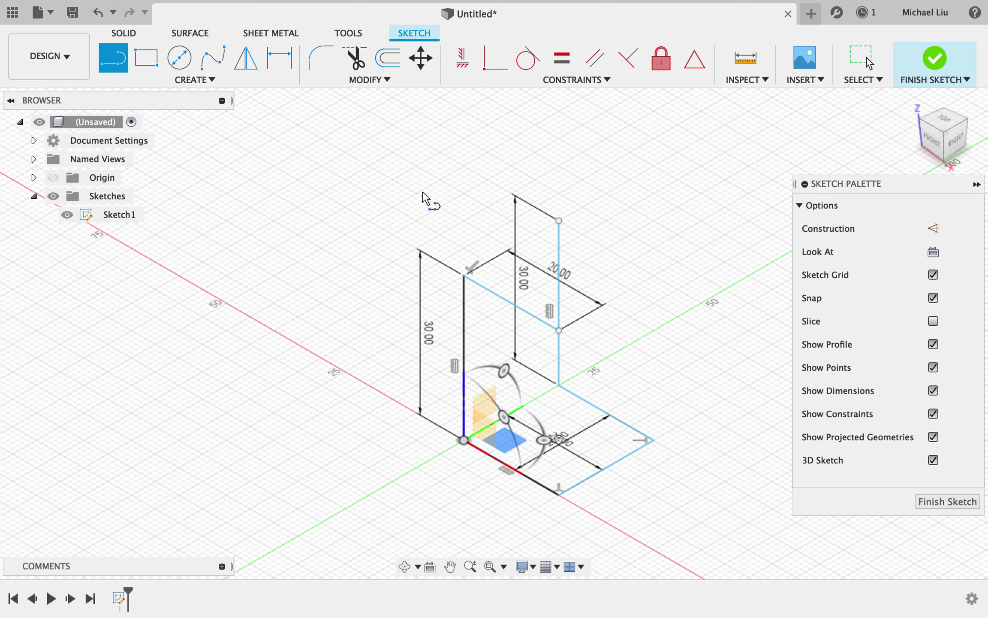
pyautogui.click(559, 221)
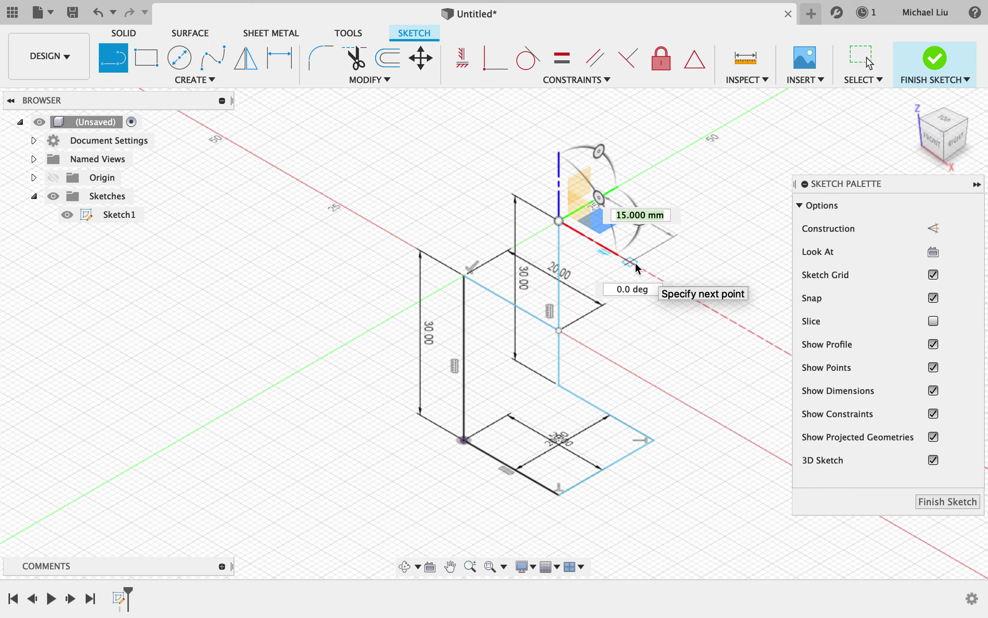
pyautogui.write('20')
pyautogui.press('Return')
pyautogui.press('Escape')
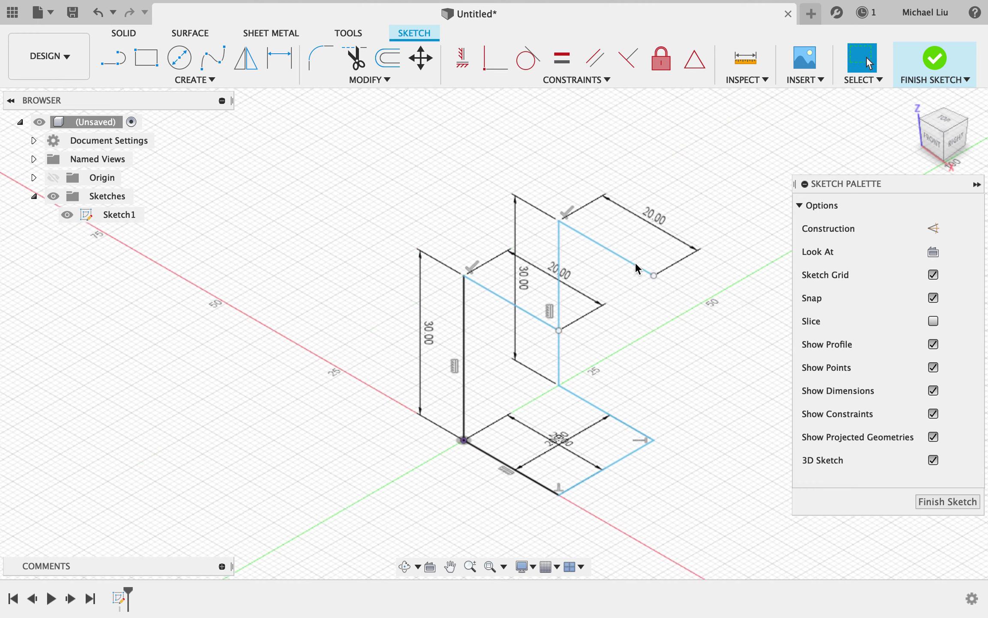
# Step: Close the top outline with a final 20 mm line
pyautogui.click(114, 67)
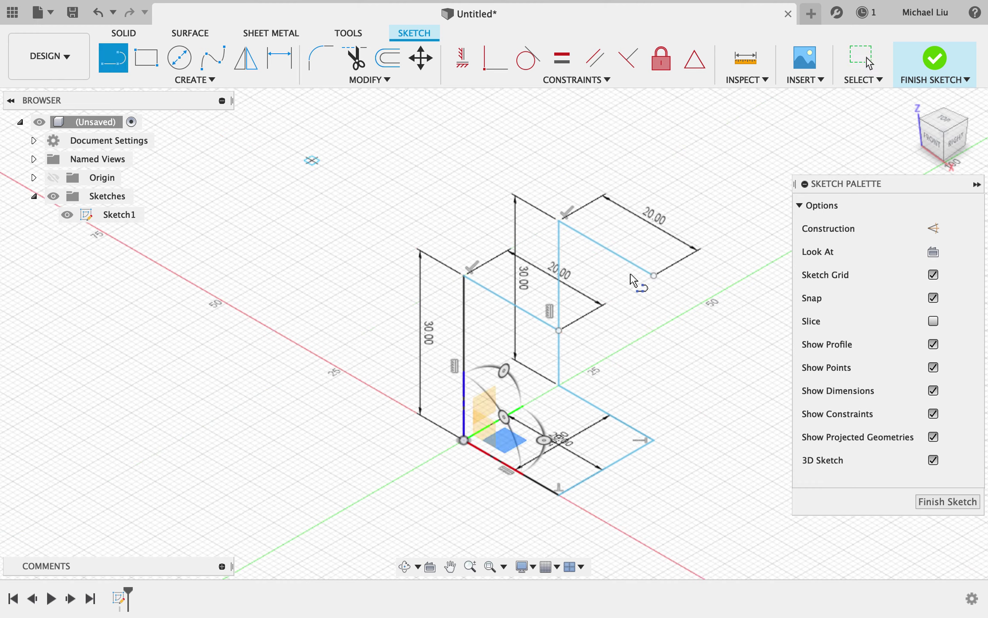
pyautogui.click(656, 278)
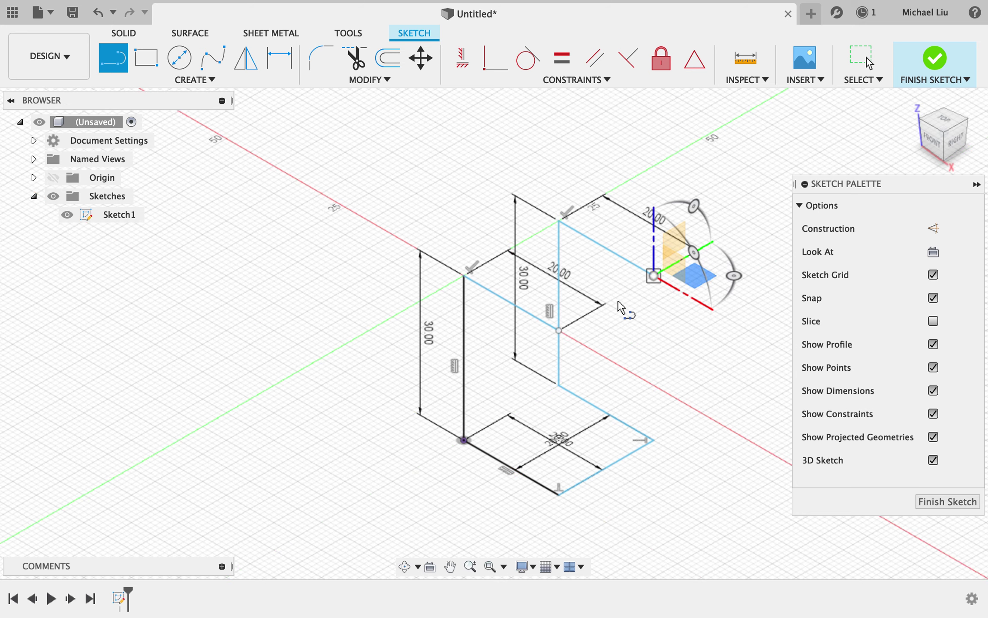
pyautogui.click(559, 330)
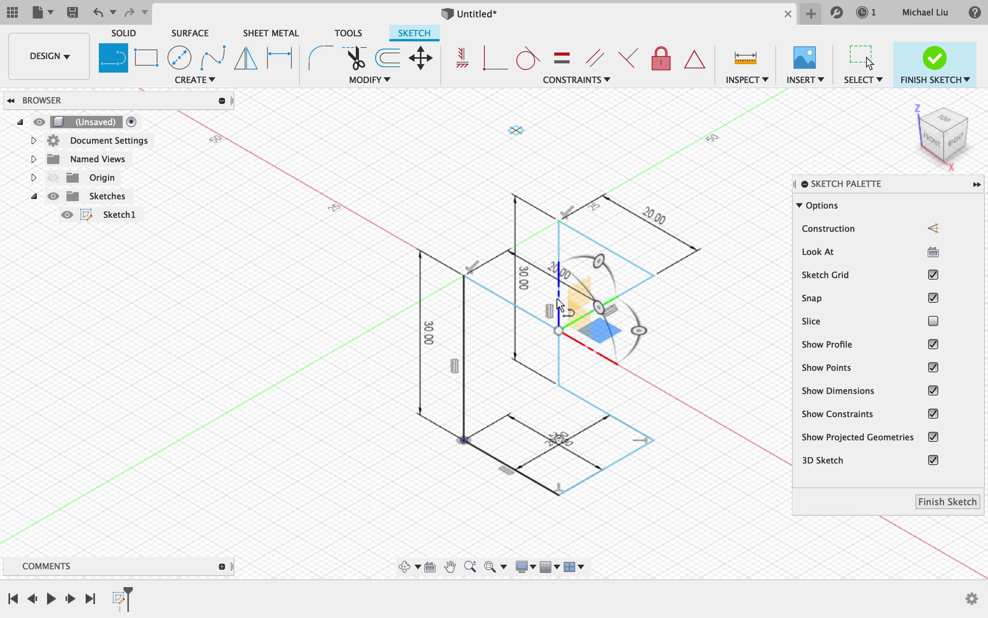
pyautogui.press('Escape')
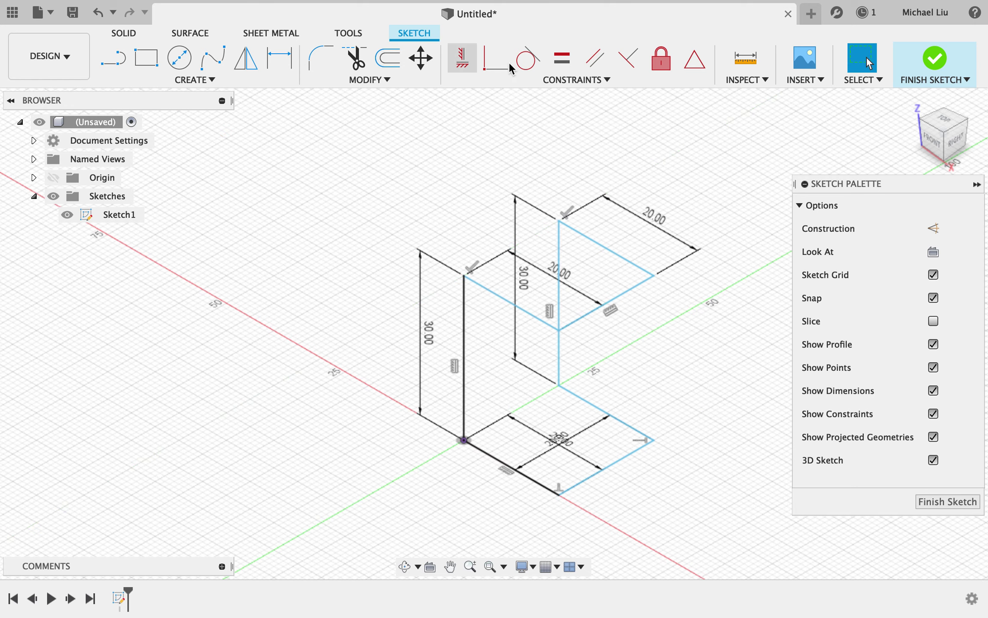
# Step: Try making a sketch line equal to the 30 mm upright; the Equal constraint fails to solve
pyautogui.click(561, 58)
pyautogui.click(622, 262)
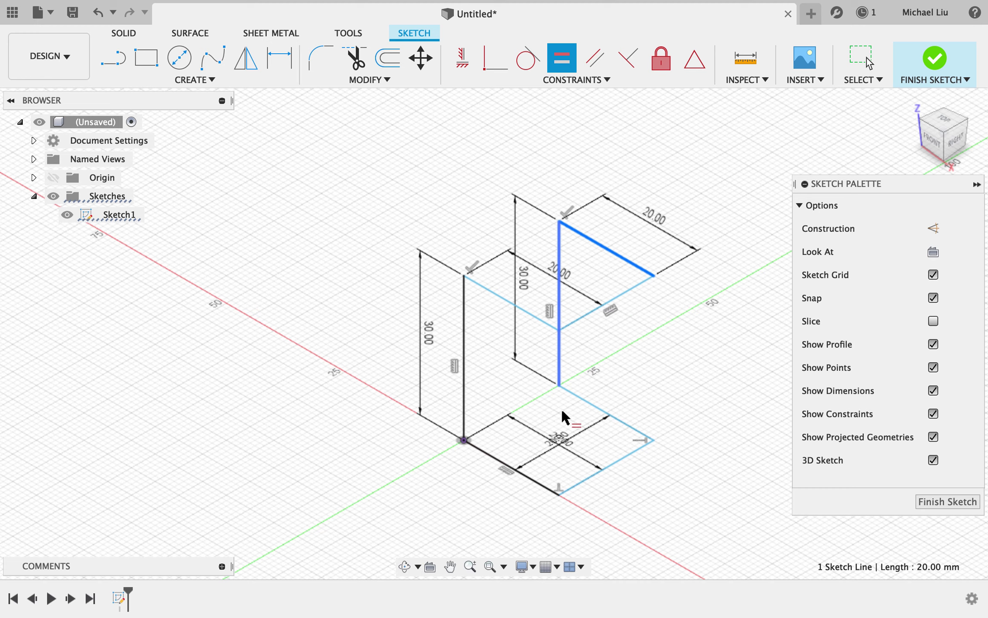
pyautogui.click(459, 378)
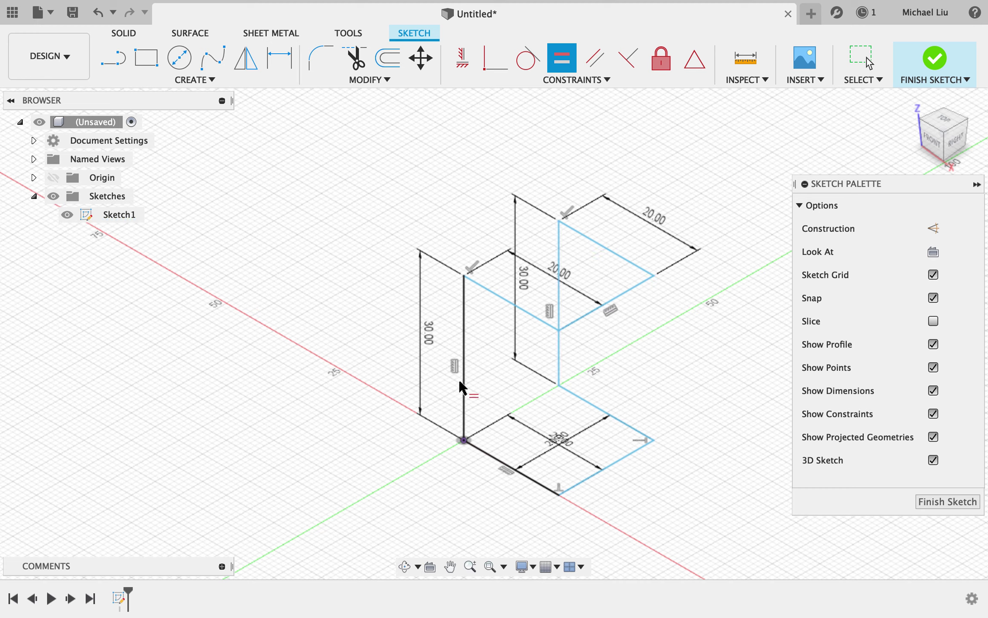
pyautogui.click(463, 341)
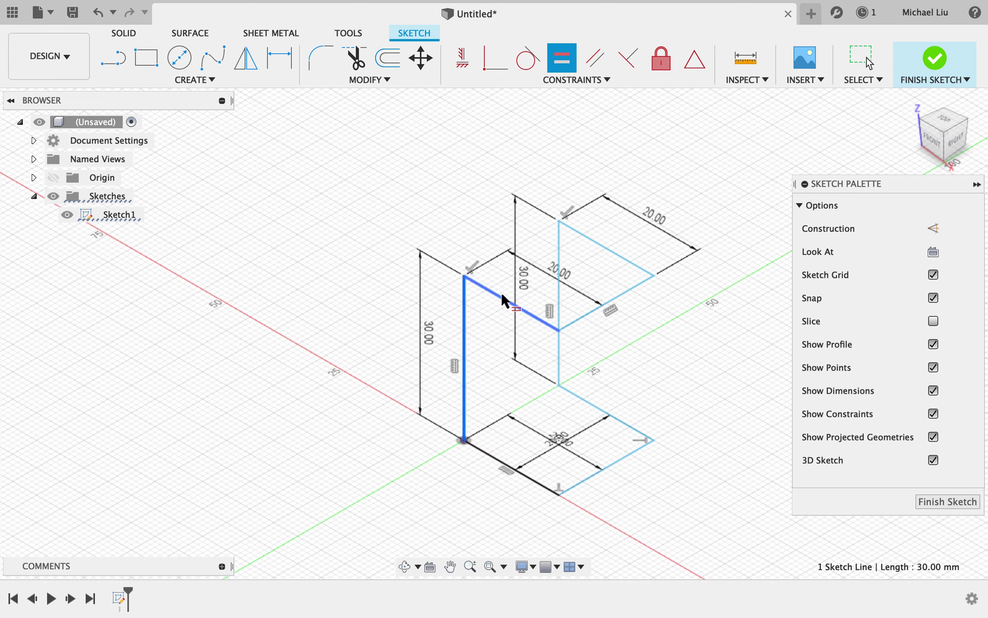
pyautogui.click(449, 326)
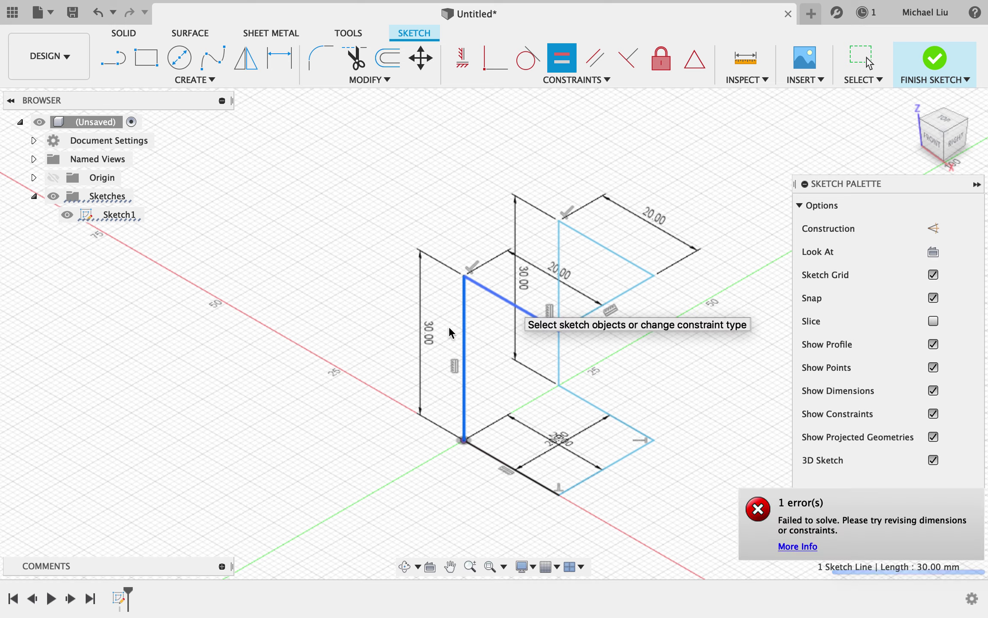
pyautogui.click(124, 62)
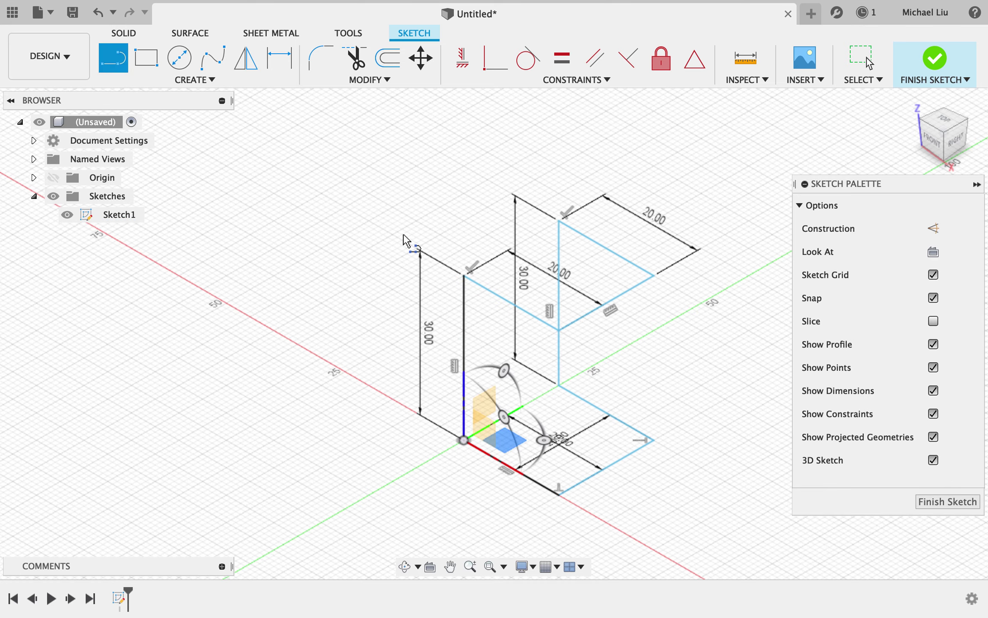
# Step: Draw 20 mm lines between frame endpoints to retrace the upper and lower C-frame arms
pyautogui.click(481, 283)
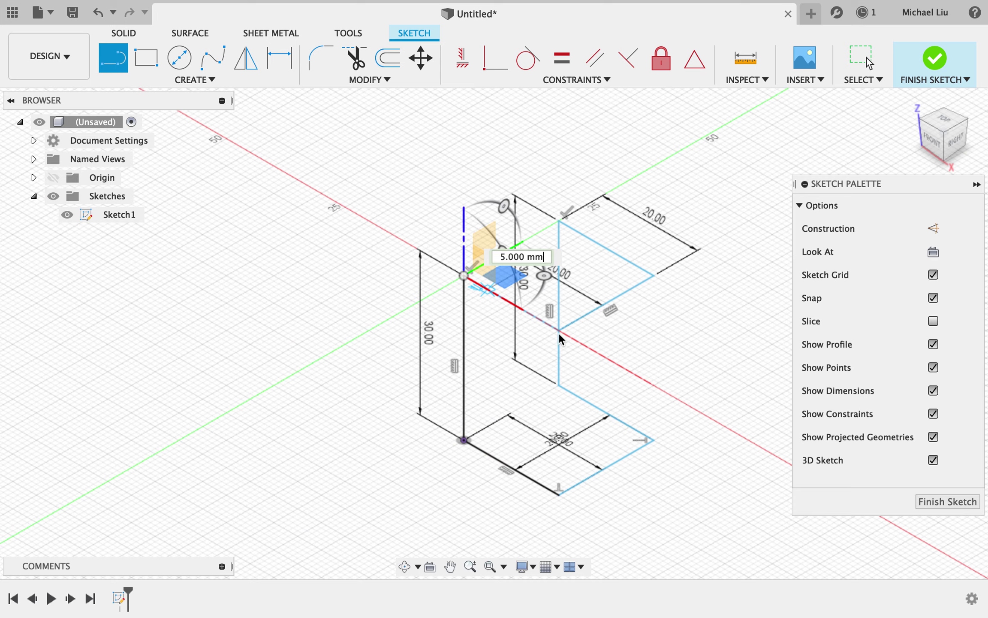
pyautogui.click(558, 331)
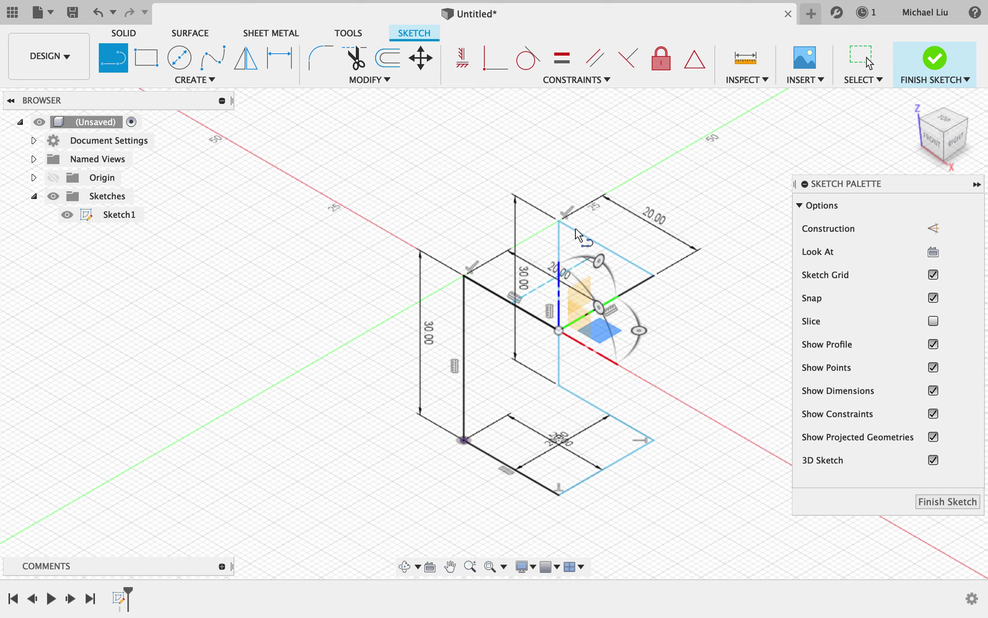
pyautogui.click(559, 223)
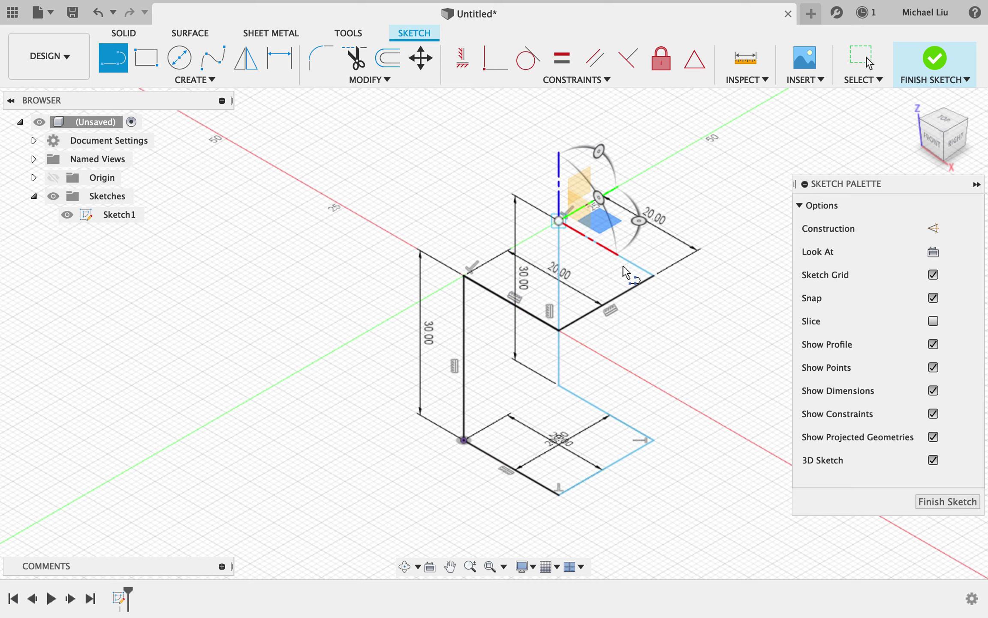
pyautogui.click(652, 274)
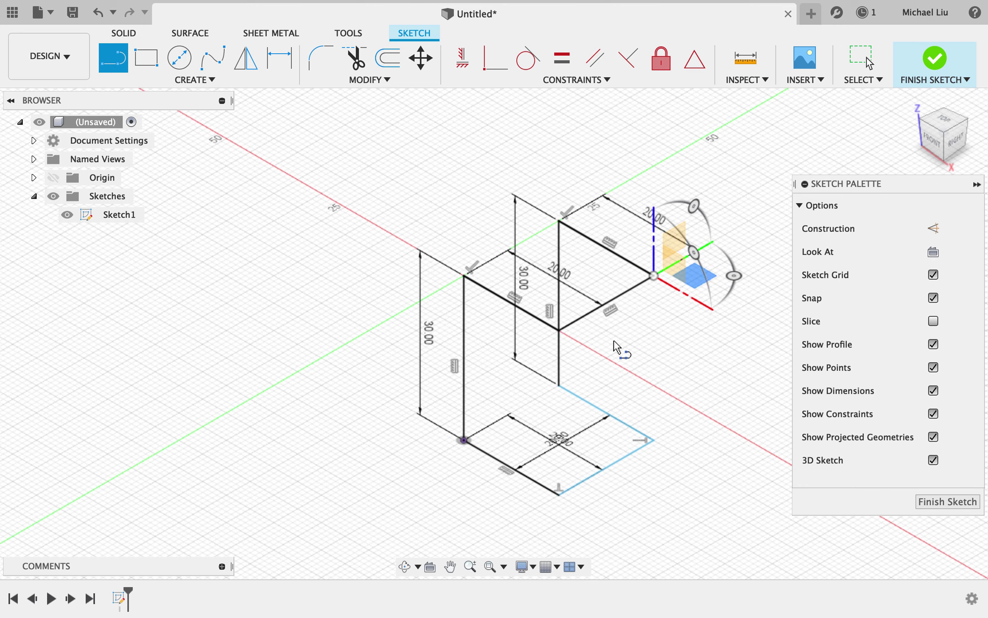
pyautogui.click(559, 386)
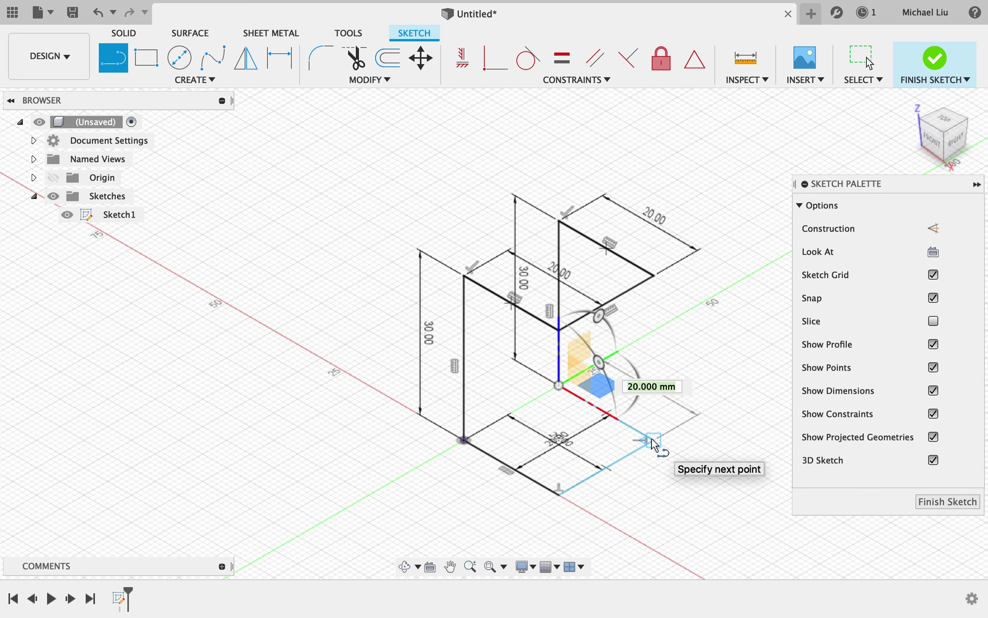
pyautogui.click(643, 436)
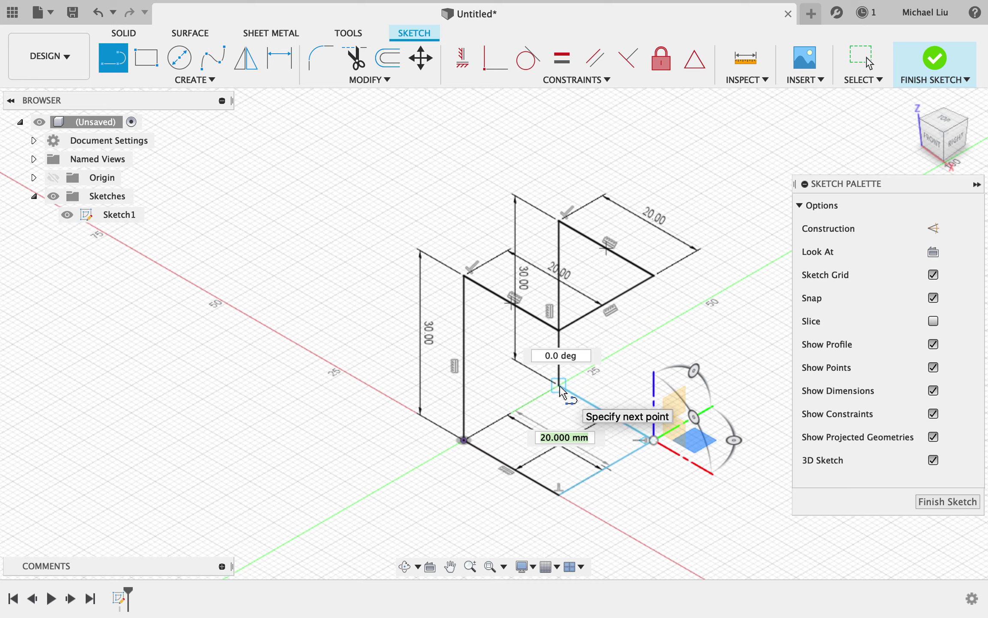
pyautogui.press('Return')
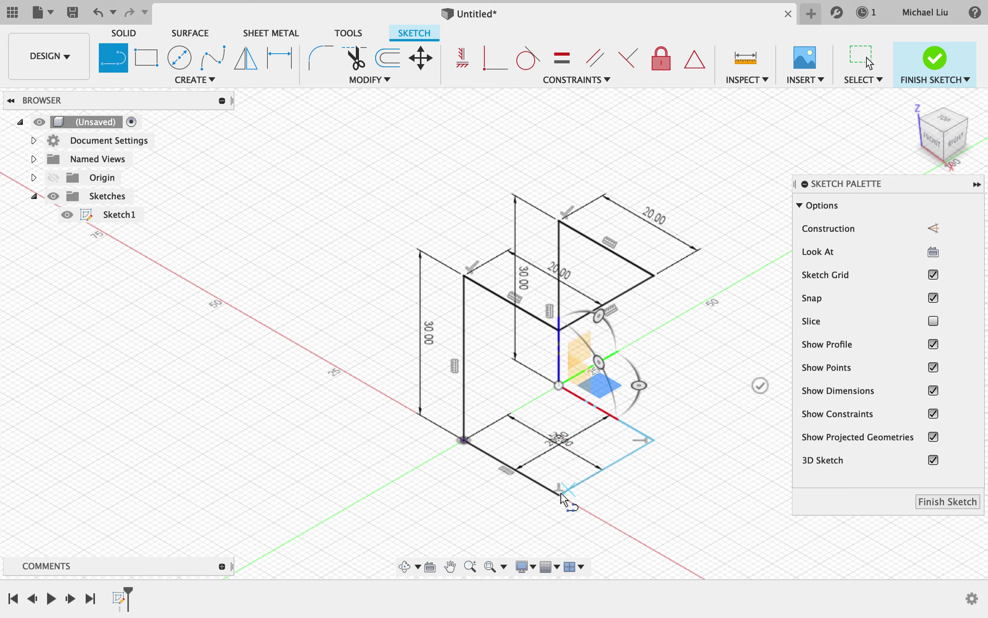
pyautogui.click(560, 494)
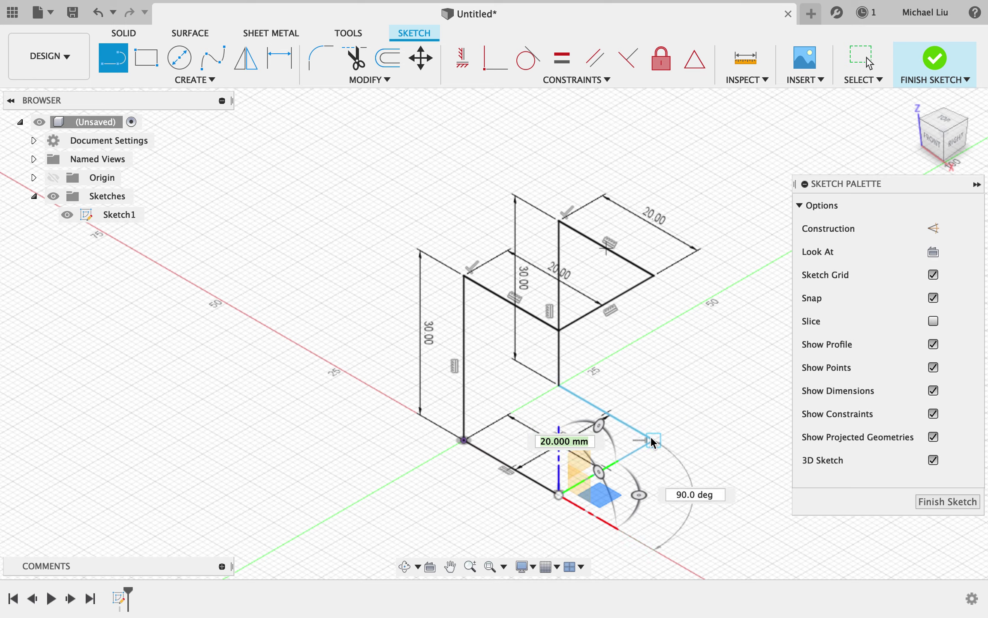
pyautogui.click(651, 442)
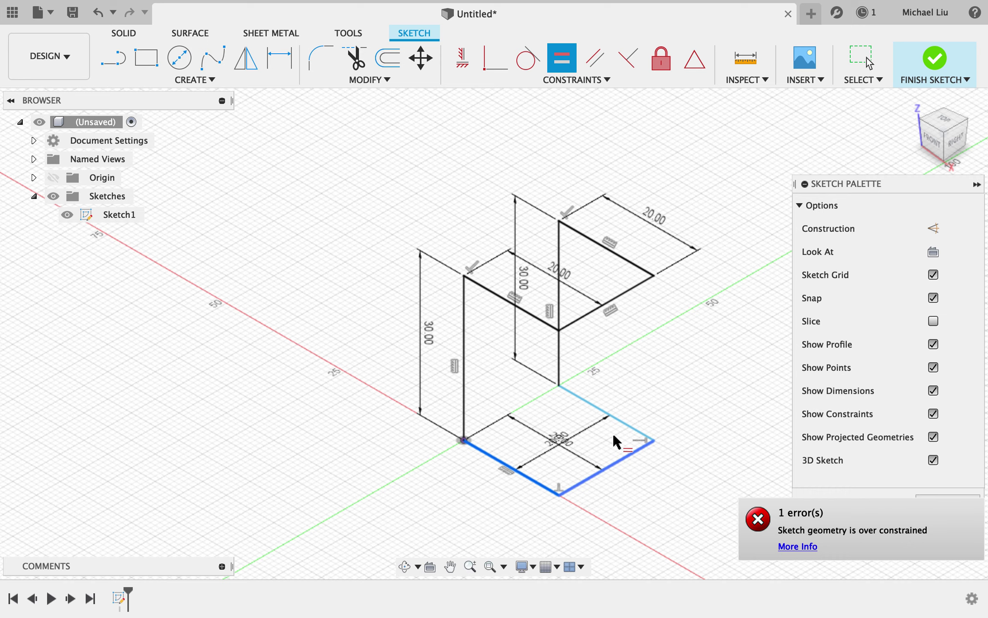
# Step: Apply Equal to two lines and make the left vertical line parallel to the right one
pyautogui.click(558, 365)
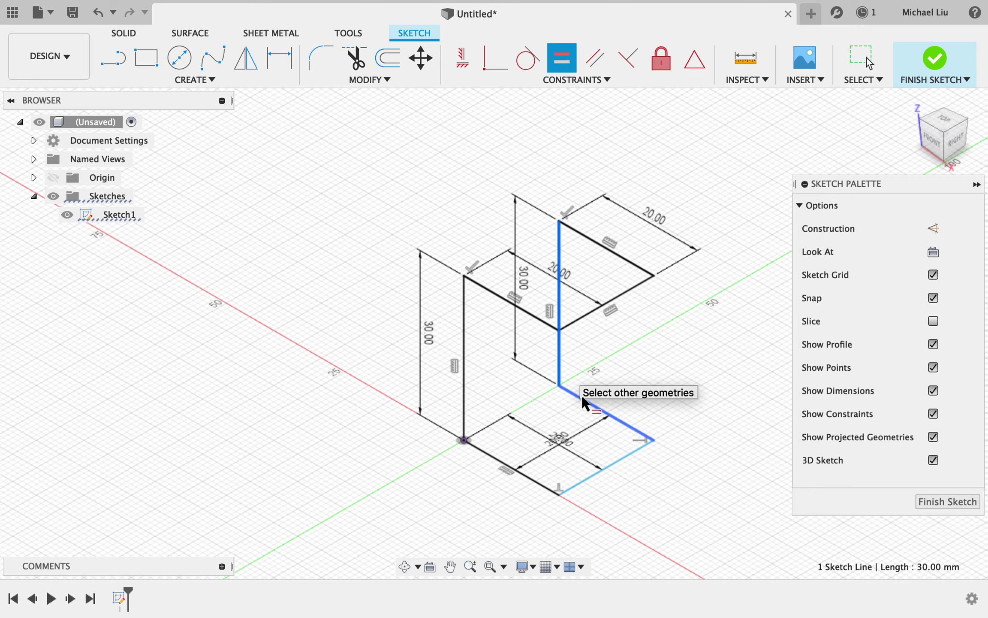
pyautogui.click(600, 413)
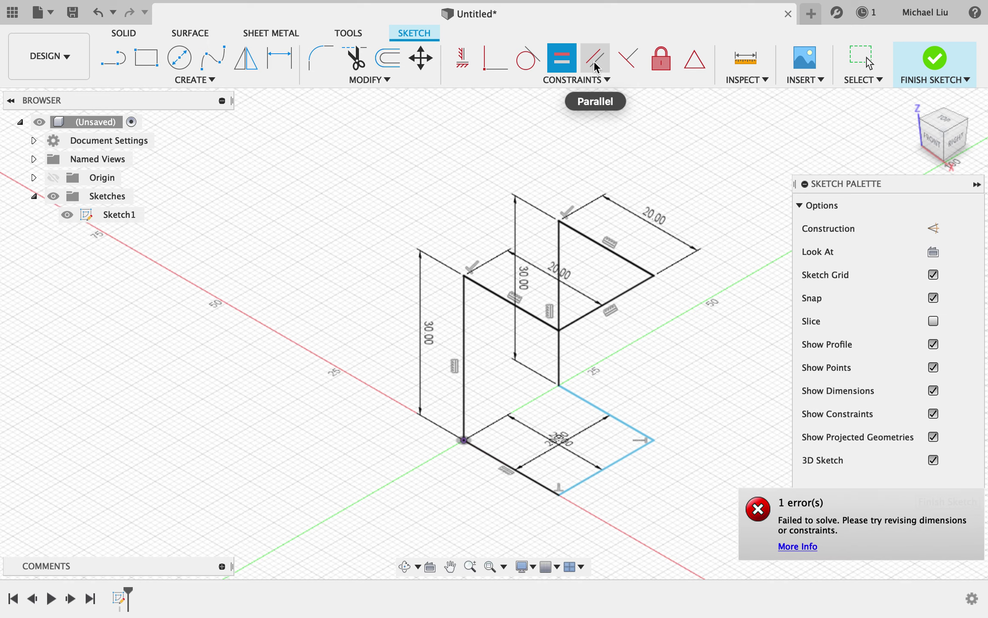
pyautogui.click(594, 61)
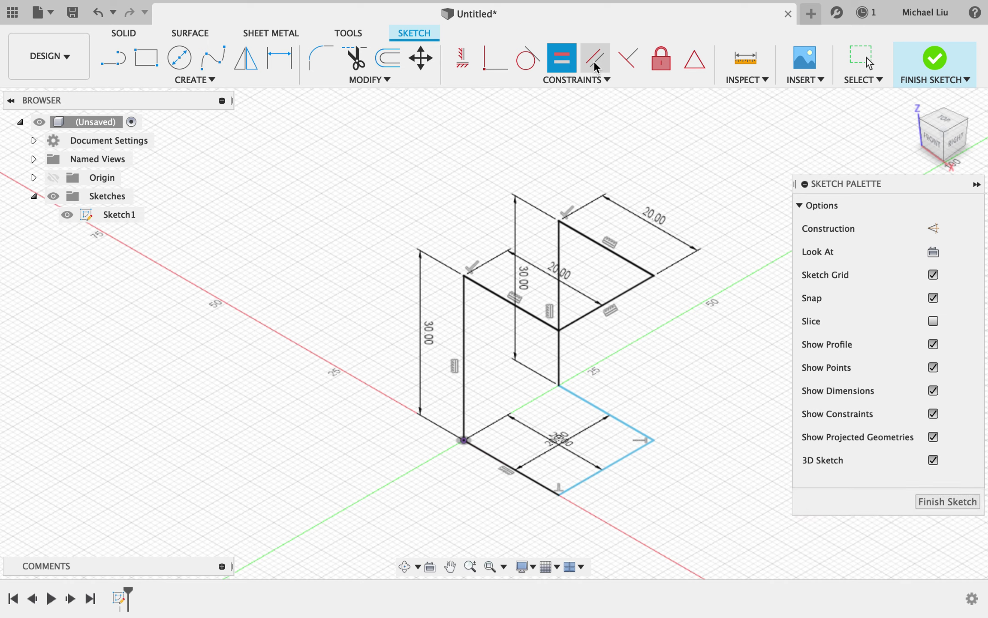
pyautogui.click(559, 349)
pyautogui.click(465, 403)
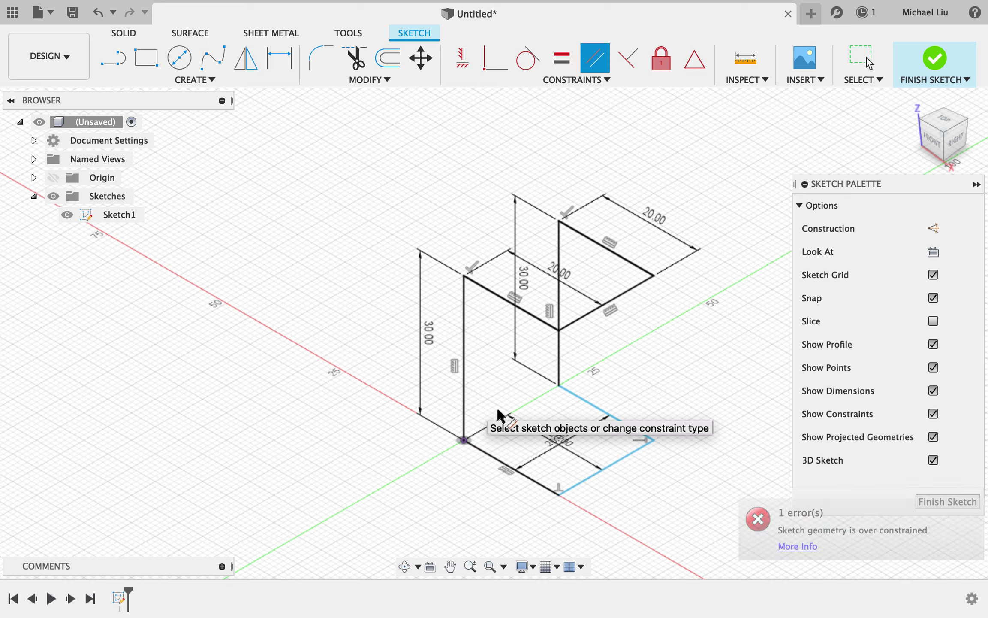
pyautogui.click(532, 77)
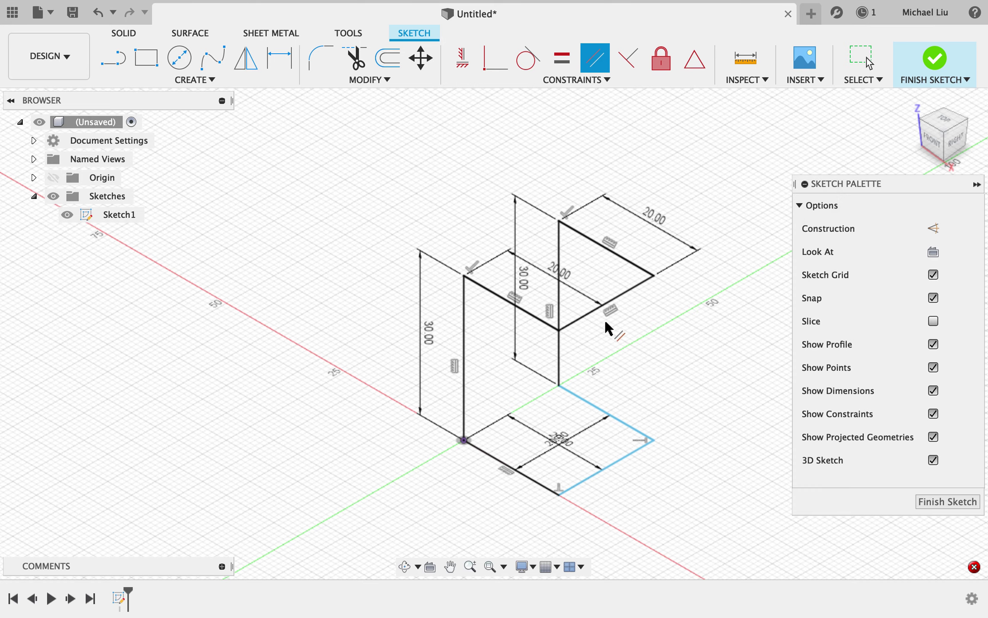
# Step: Trim away the extra line segment and finish Sketch1
pyautogui.click(369, 60)
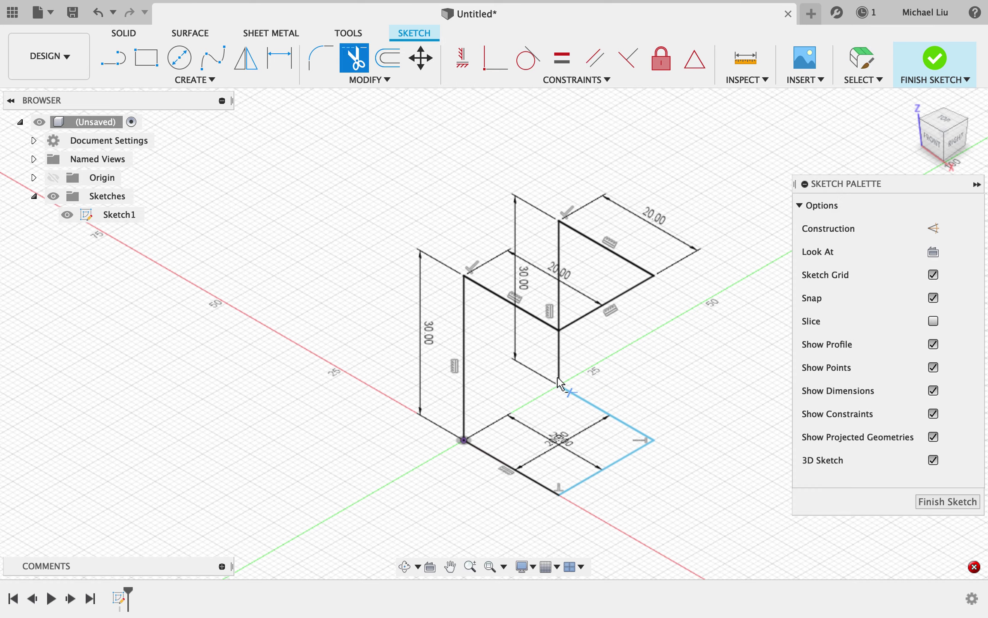
pyautogui.click(628, 437)
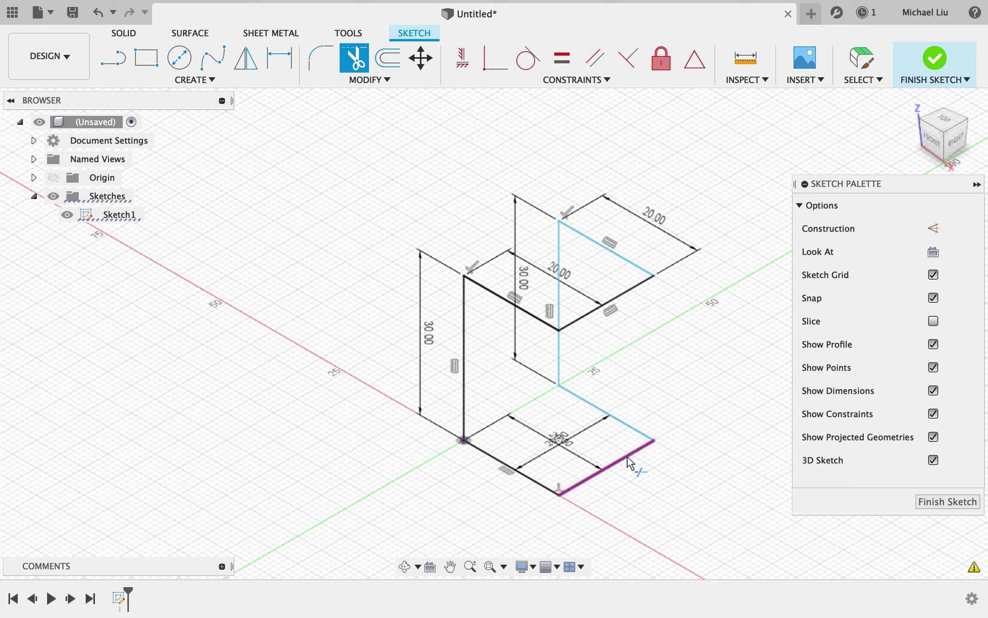
pyautogui.press('Escape')
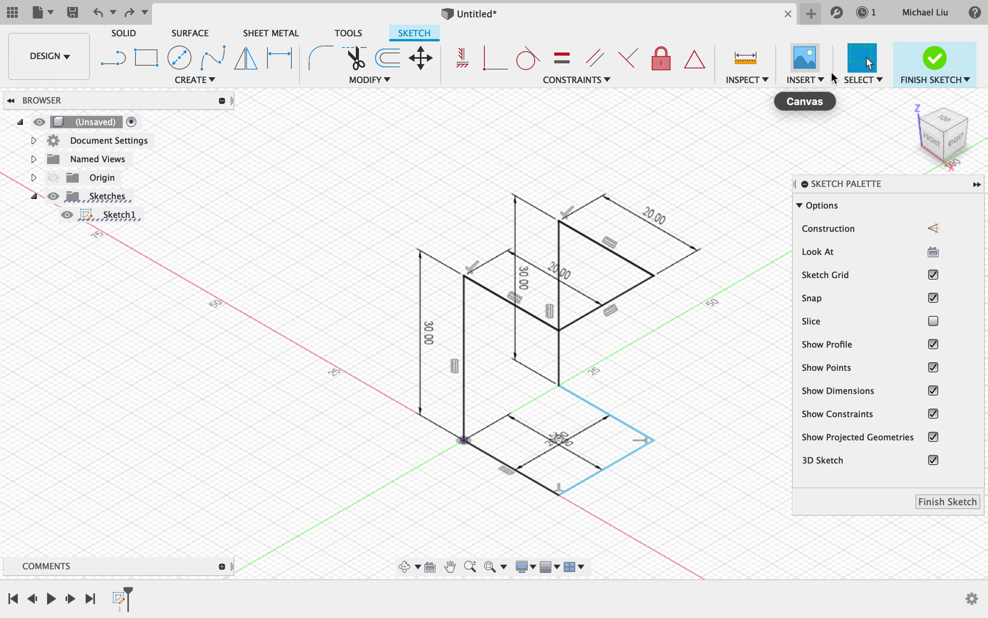
pyautogui.click(939, 61)
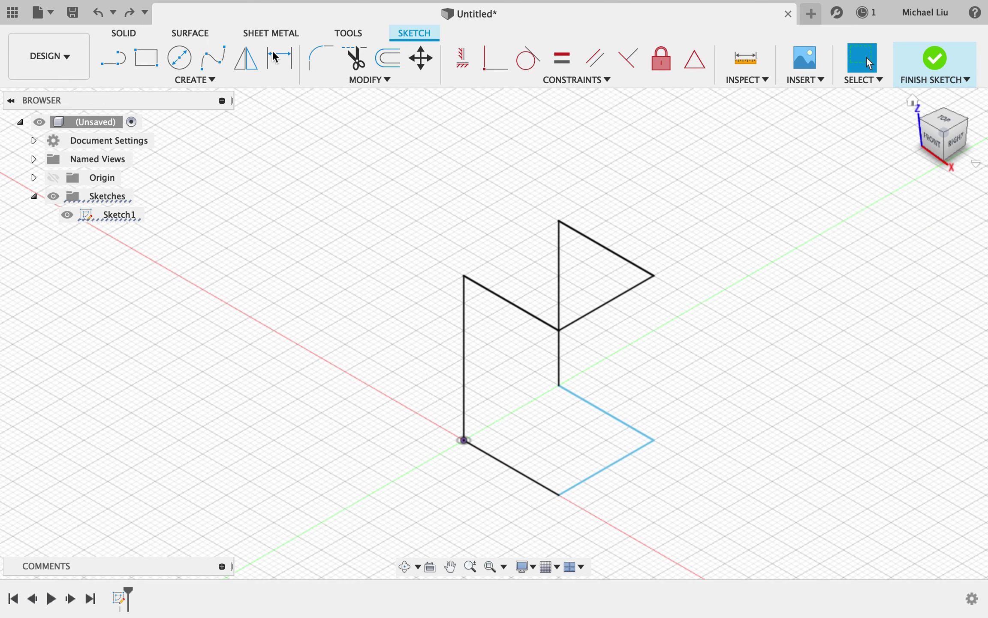
pyautogui.click(227, 84)
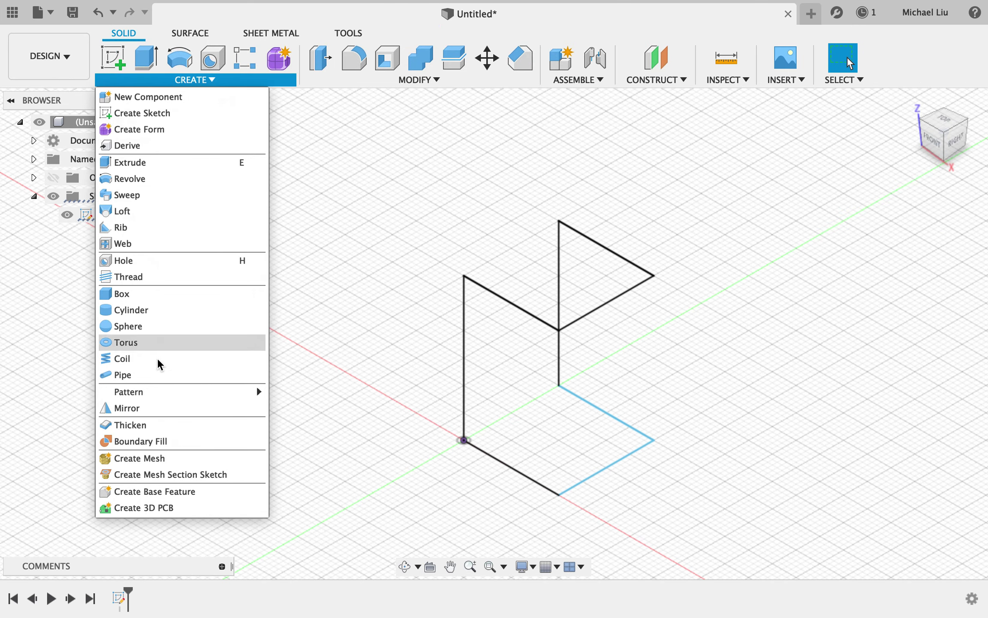
# Step: Start a Pipe and select every line of the C-frame as its path
pyautogui.click(307, 378)
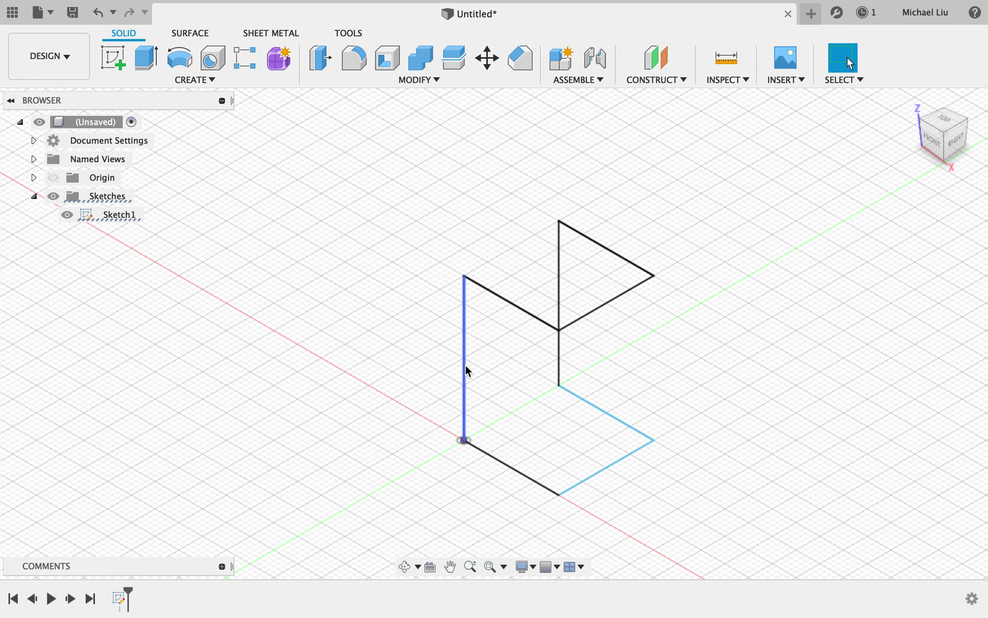
pyautogui.click(473, 453)
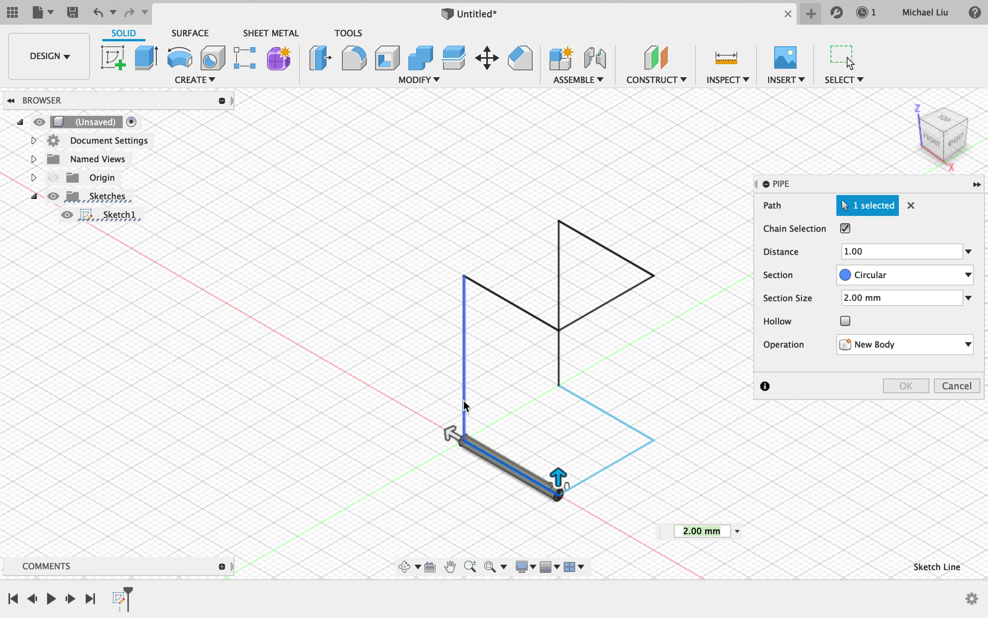
pyautogui.click(465, 405)
pyautogui.click(552, 327)
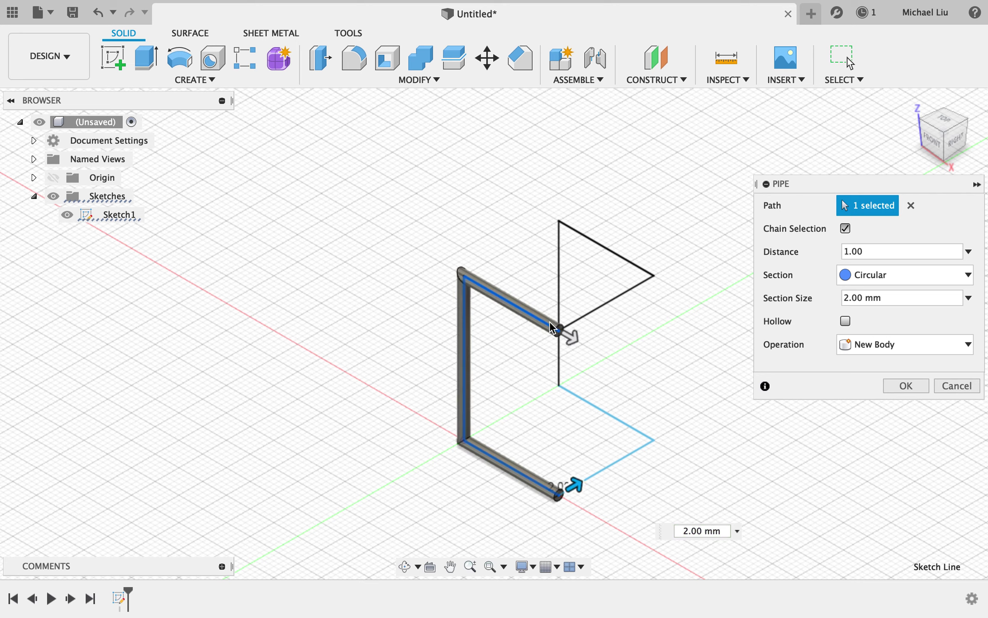
pyautogui.click(552, 327)
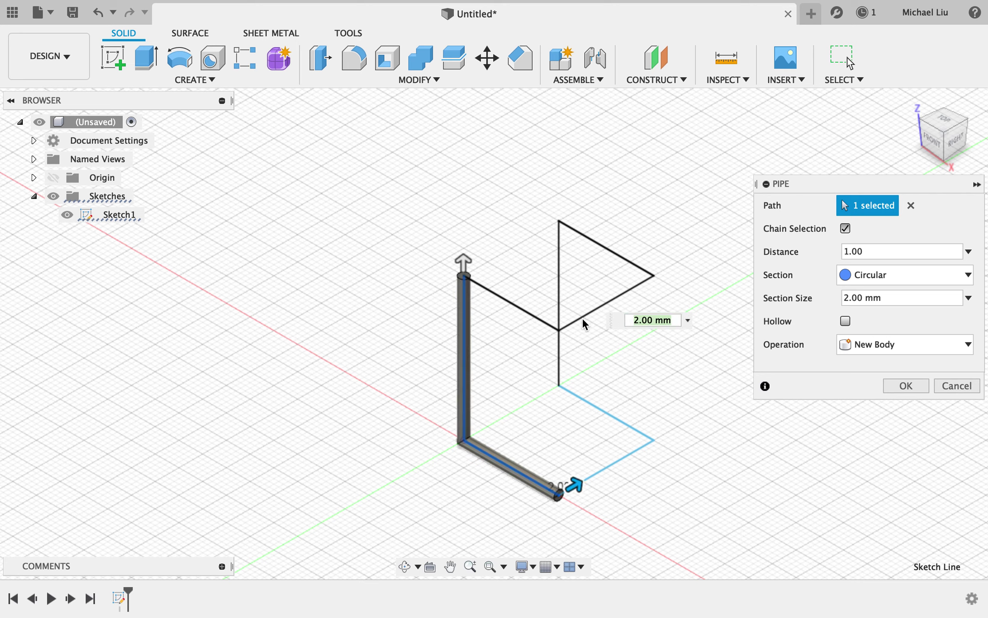
pyautogui.click(556, 326)
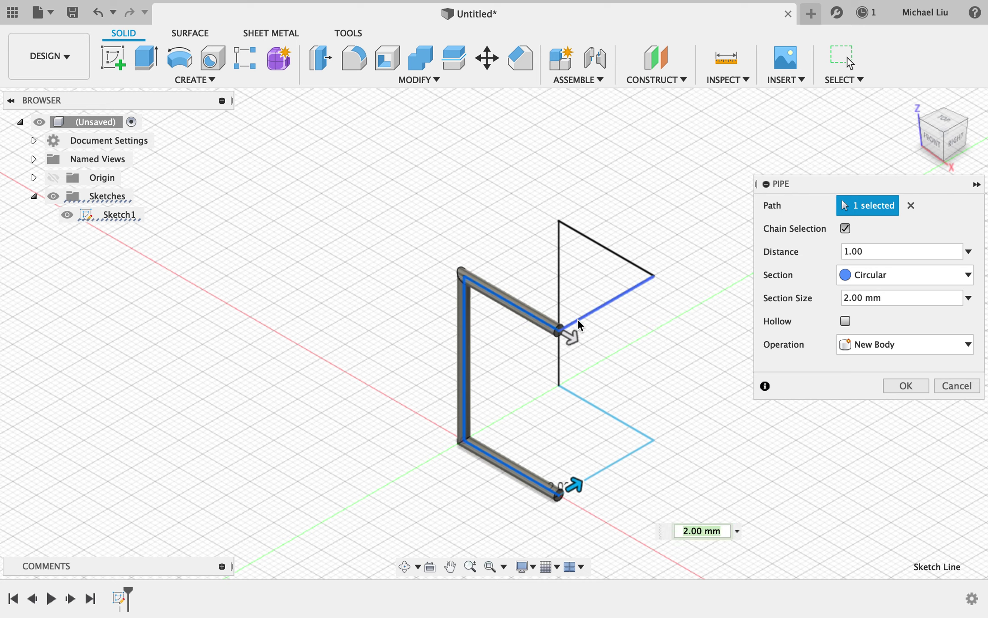
pyautogui.click(579, 325)
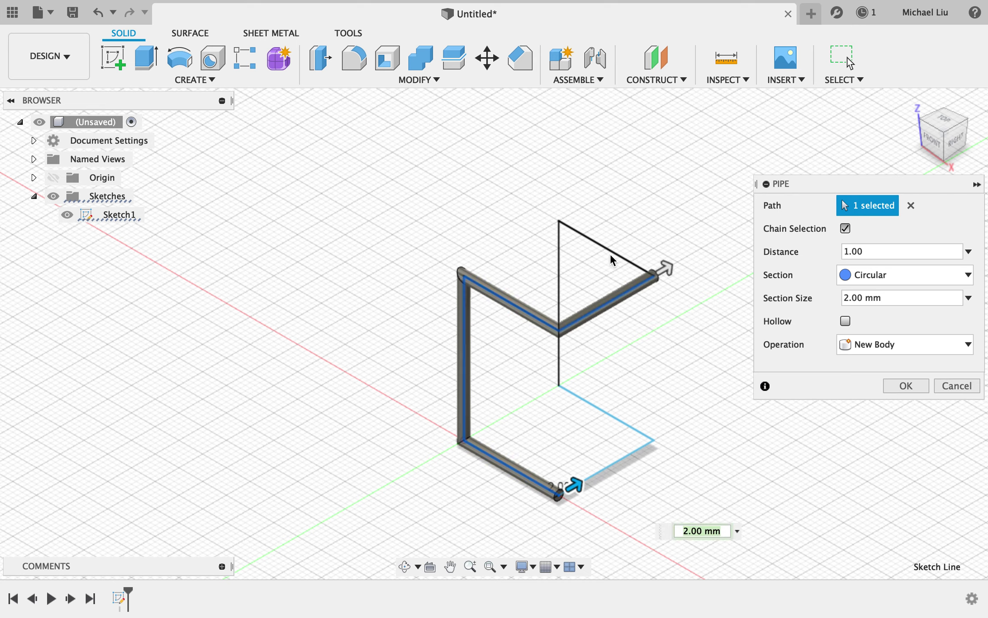
pyautogui.click(577, 260)
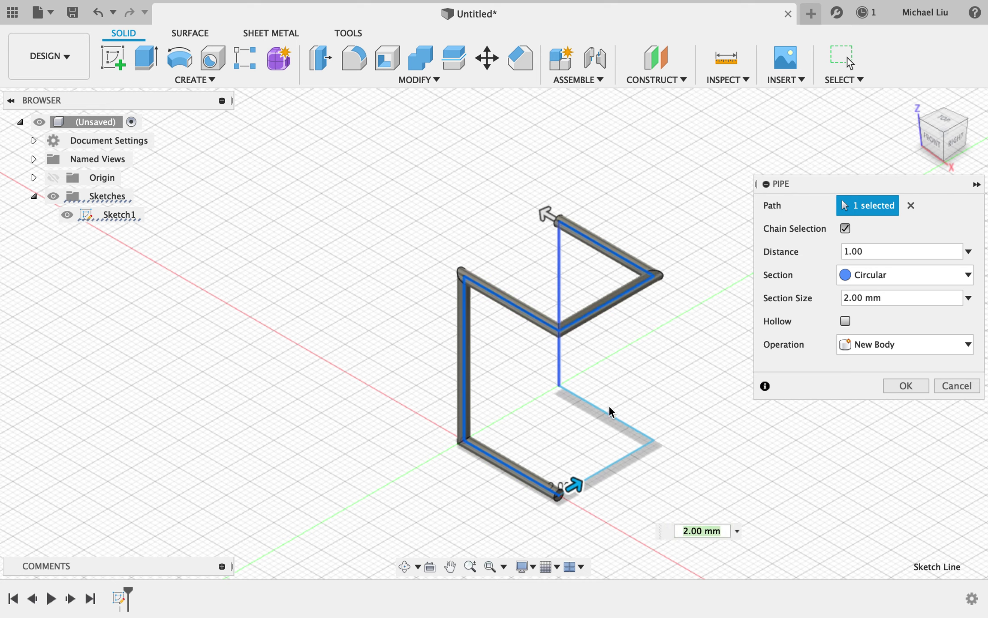
pyautogui.click(559, 397)
pyautogui.click(618, 460)
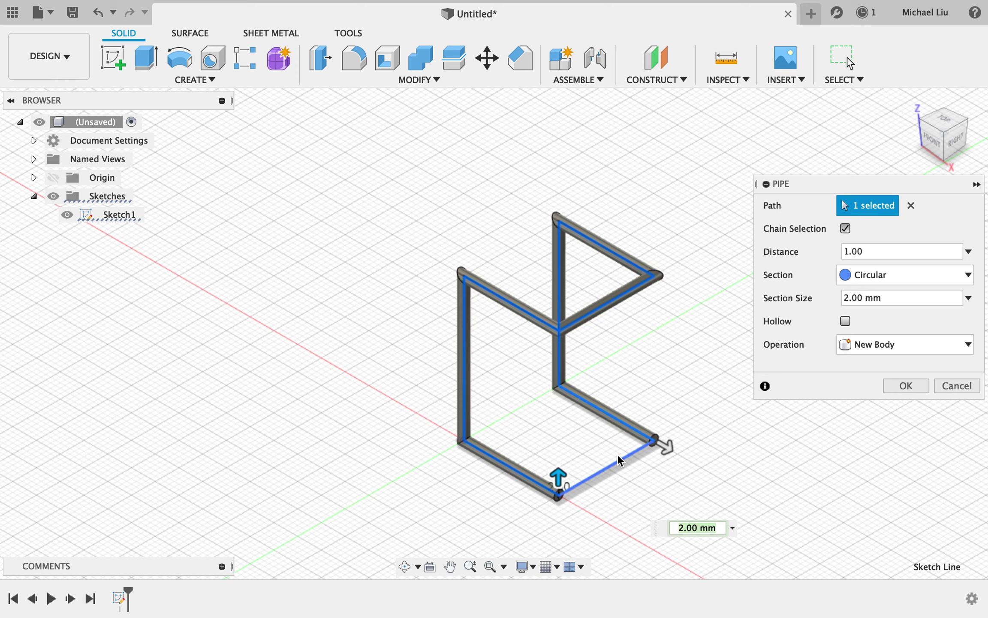
# Step: Give the pipe a 2.00 mm square section and create it as a new body
pyautogui.click(861, 301)
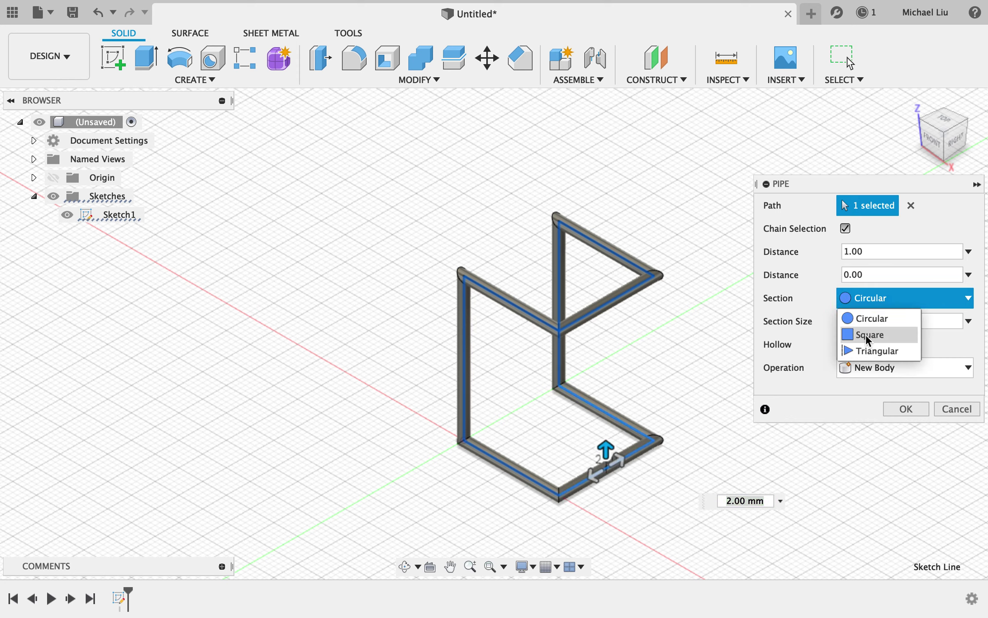
pyautogui.click(868, 334)
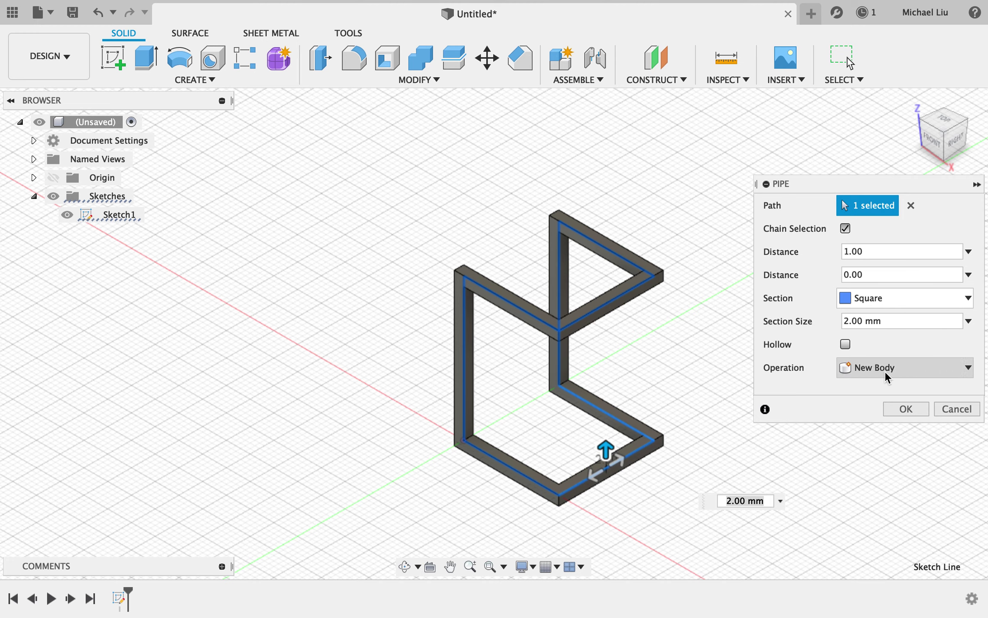
pyautogui.click(903, 410)
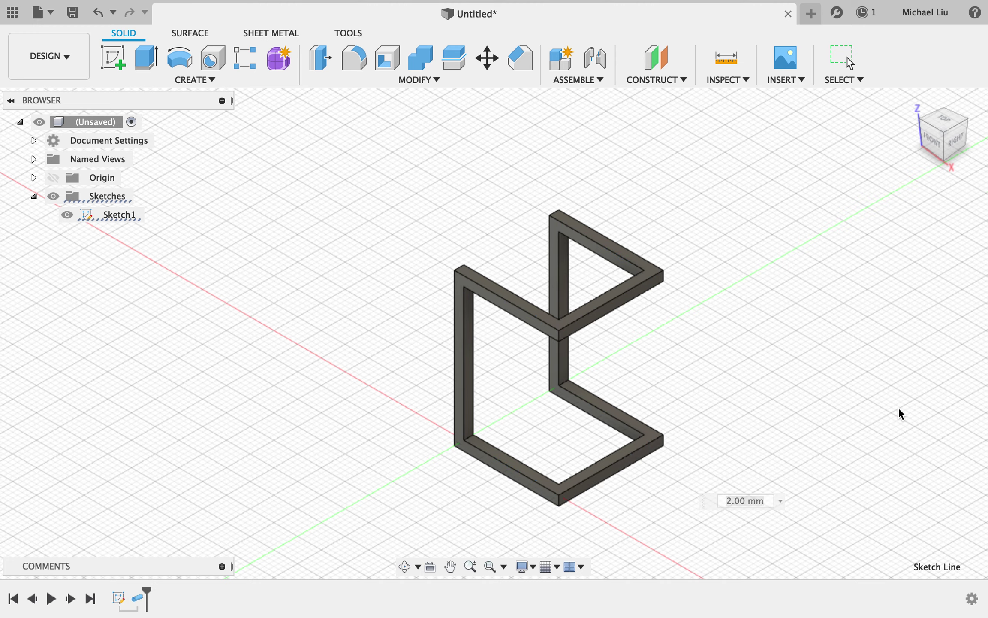
# Step: Start a flat (non-3D) sketch on the frame's top face
pyautogui.click(107, 64)
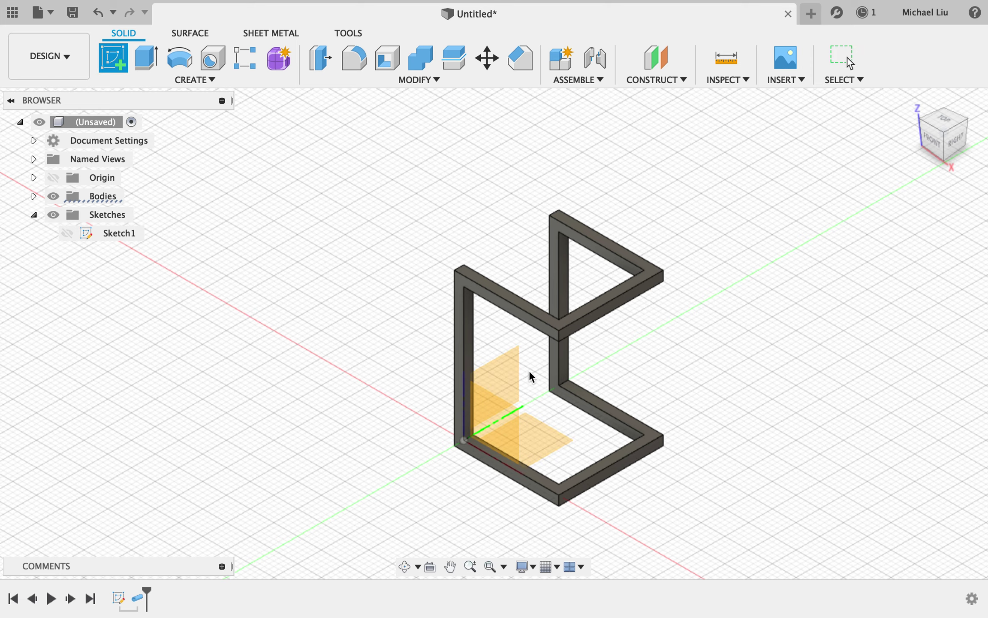
pyautogui.click(565, 327)
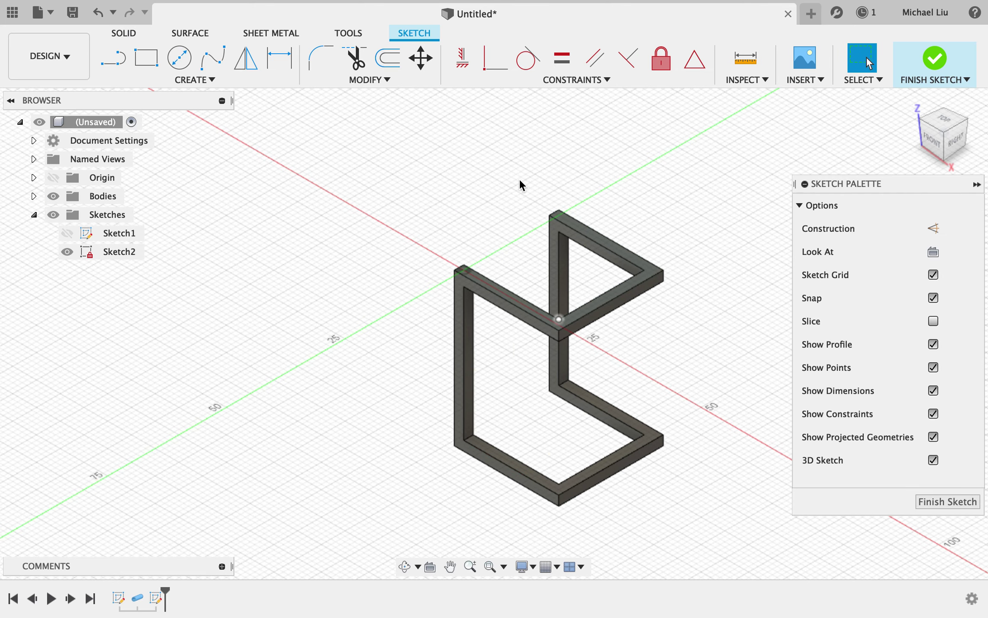
pyautogui.click(935, 459)
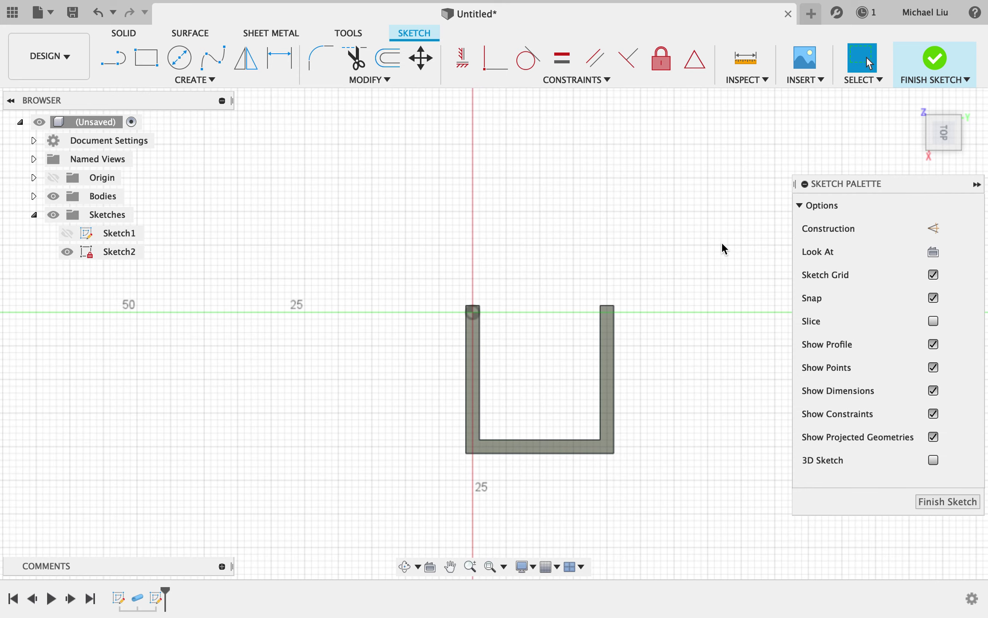
# Step: Draw a 24 × 24 mm rectangle from the frame's top-left corner around the top rail
pyautogui.click(147, 60)
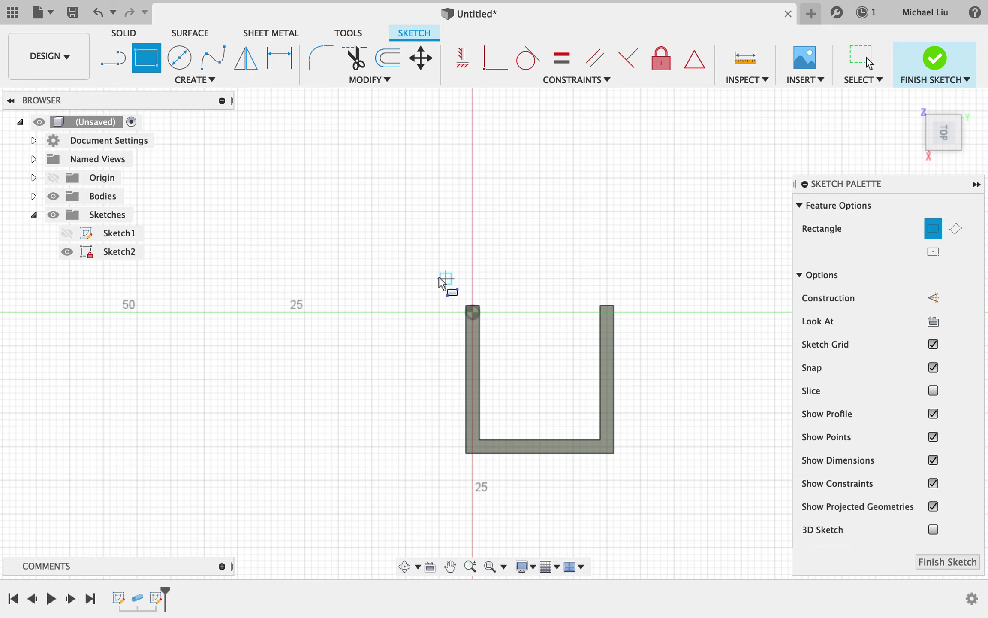
pyautogui.click(459, 299)
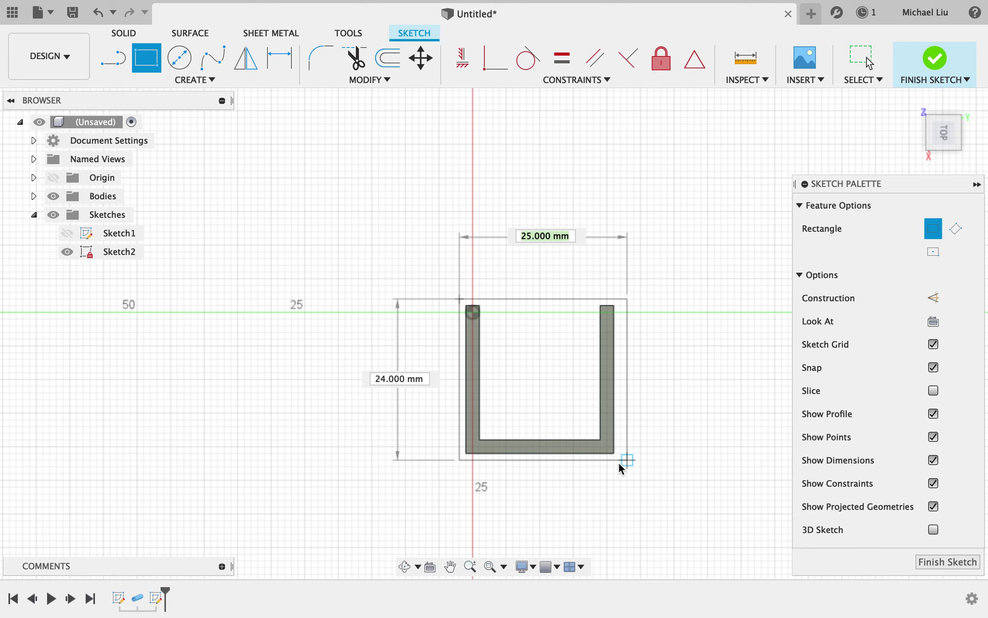
pyautogui.scroll(-2, 616, 464)
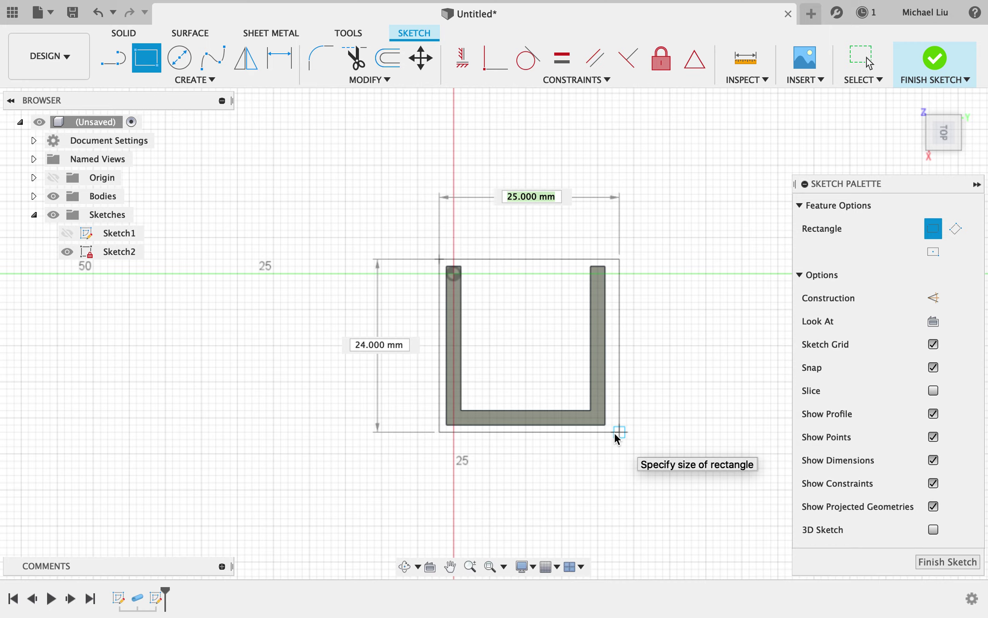
pyautogui.press('Tab')
pyautogui.press('Tab')
pyautogui.write('24')
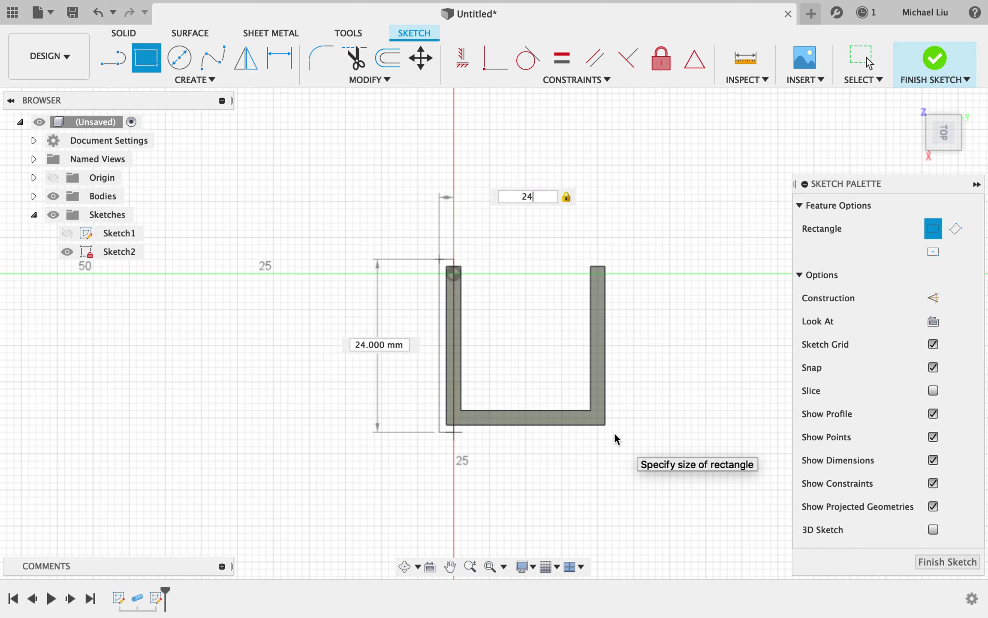
pyautogui.press('Return')
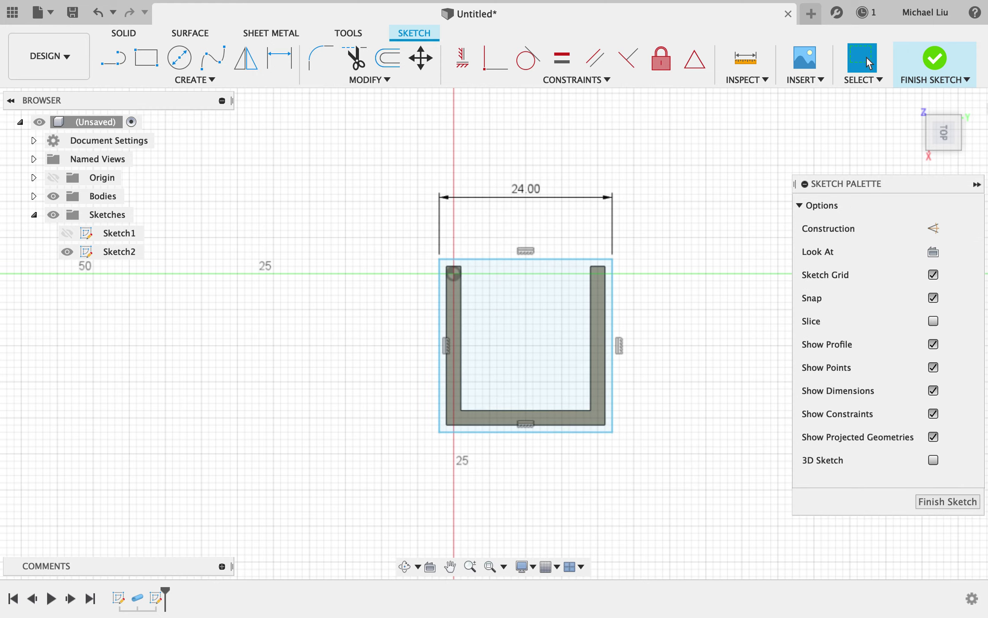
# Step: Finish Sketch2 and join-extrude both rectangle profiles into a thin tabletop slab on the frame
pyautogui.click(936, 62)
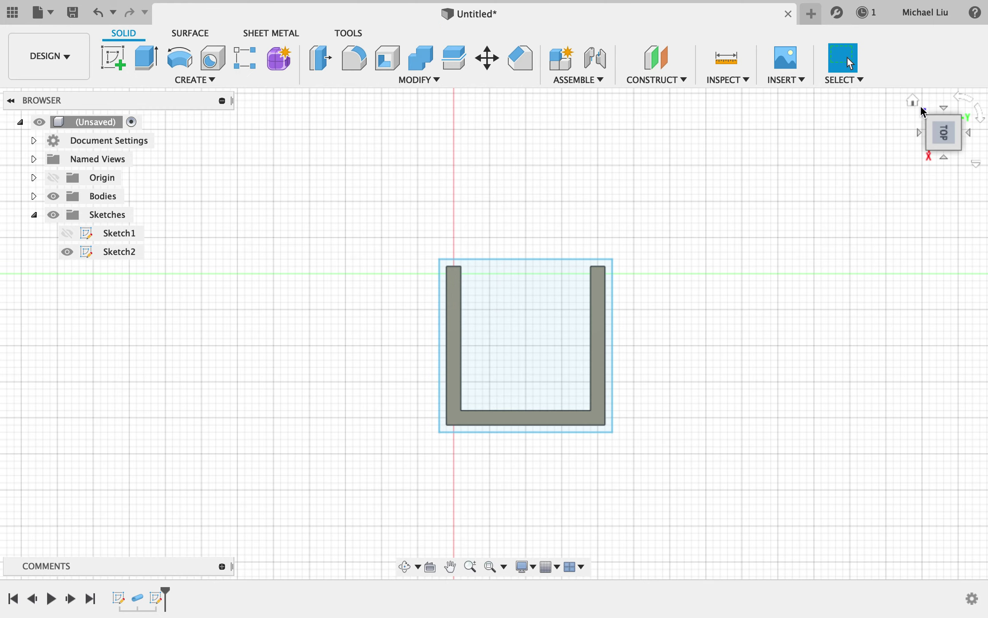
pyautogui.click(913, 103)
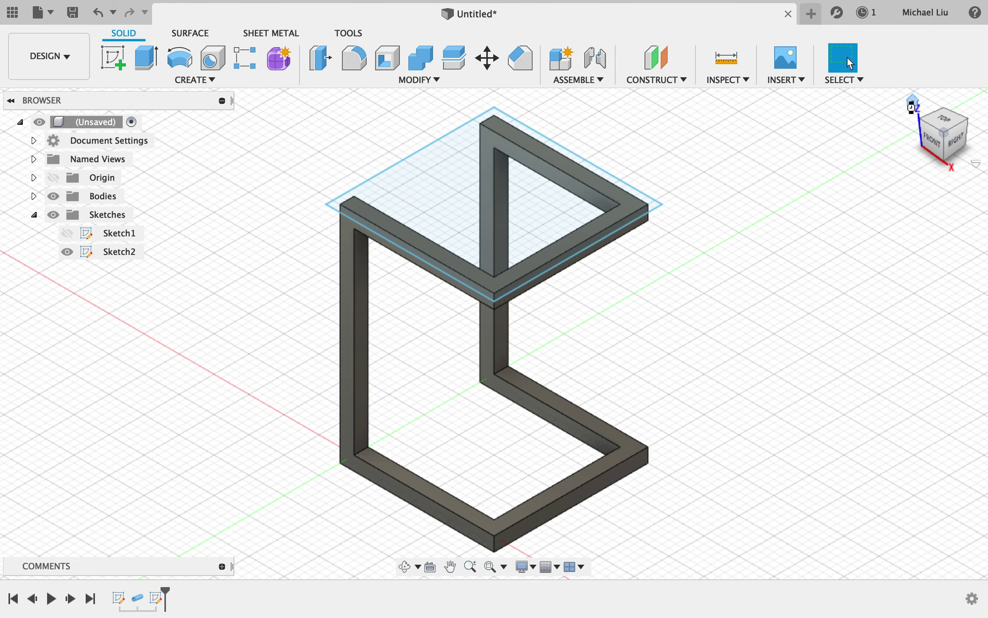
pyautogui.click(467, 191)
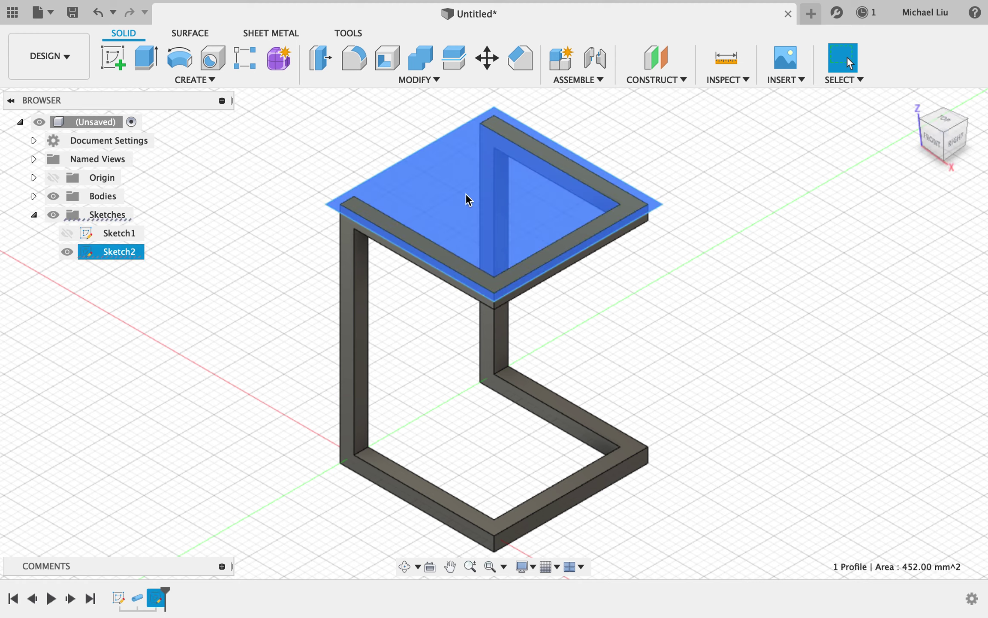
pyautogui.keyDown('shift'); pyautogui.click(437, 254); pyautogui.keyUp('shift')
pyautogui.click(147, 63)
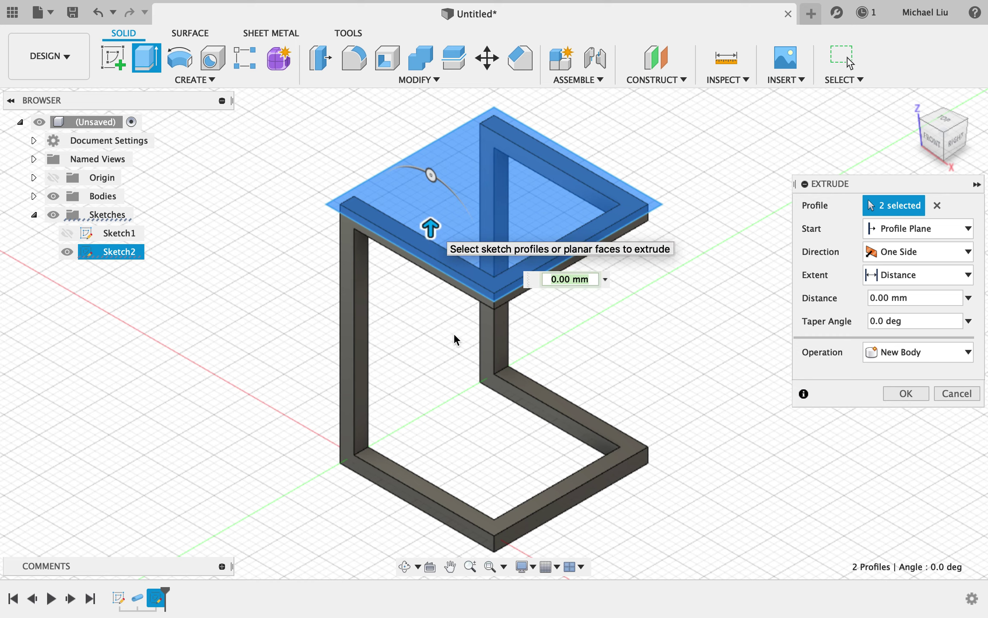
pyautogui.write('20')
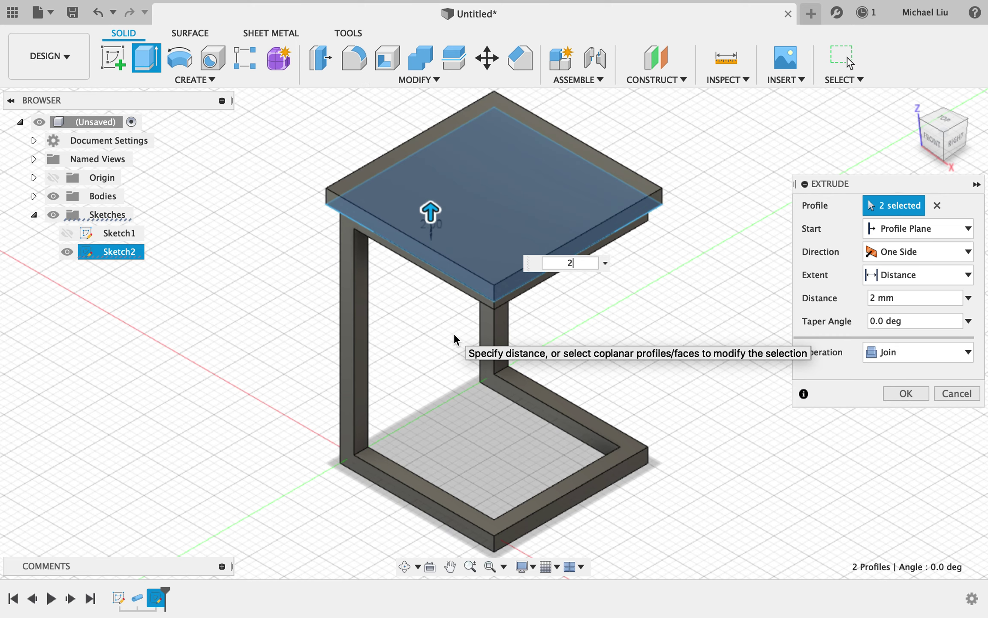
pyautogui.press('Return')
pyautogui.scroll(3, 580, 277)
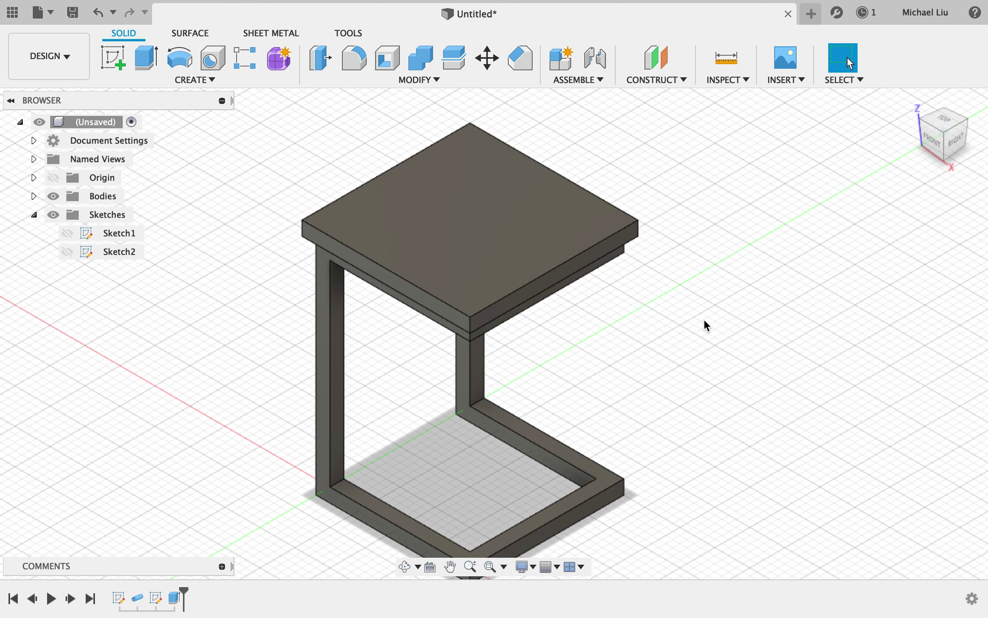
# Step: Open the appearance library and expand the Metal appearances
pyautogui.press('a')
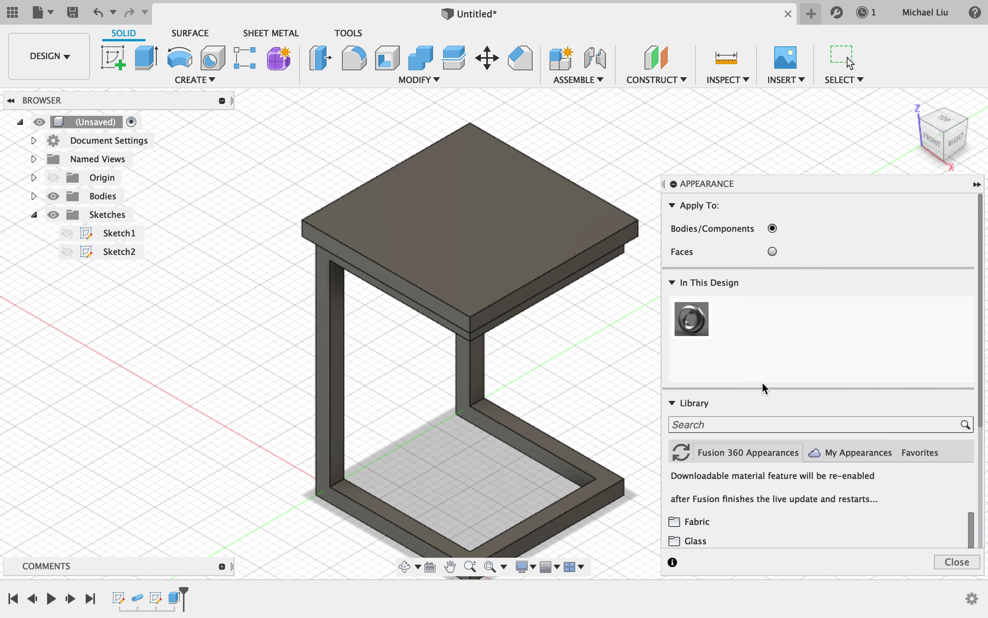
pyautogui.scroll(-5, 763, 382)
pyautogui.scroll(-2, 762, 381)
pyautogui.scroll(-1, 766, 424)
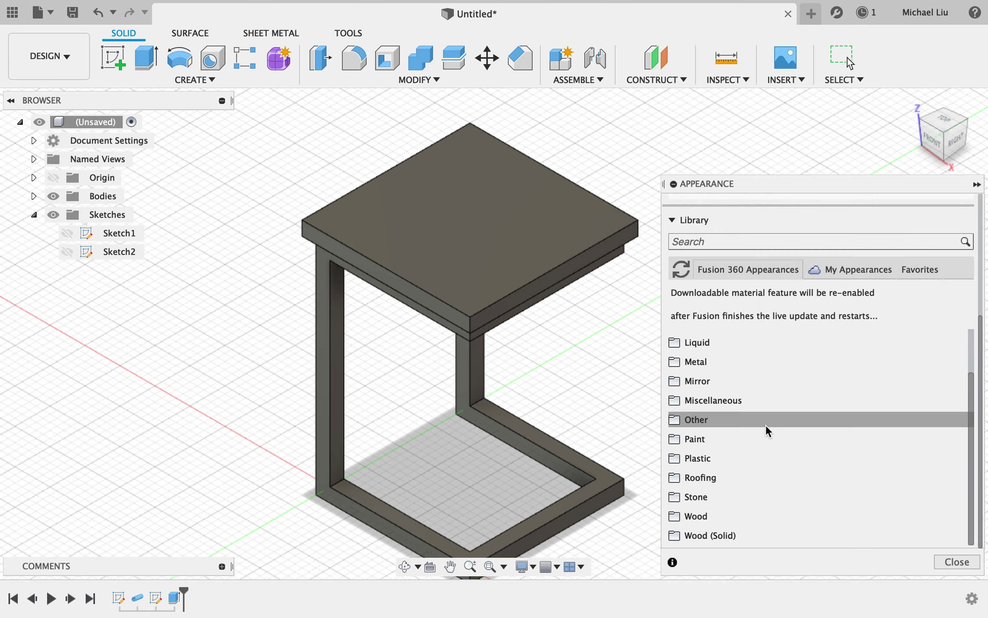
pyautogui.scroll(3, 711, 404)
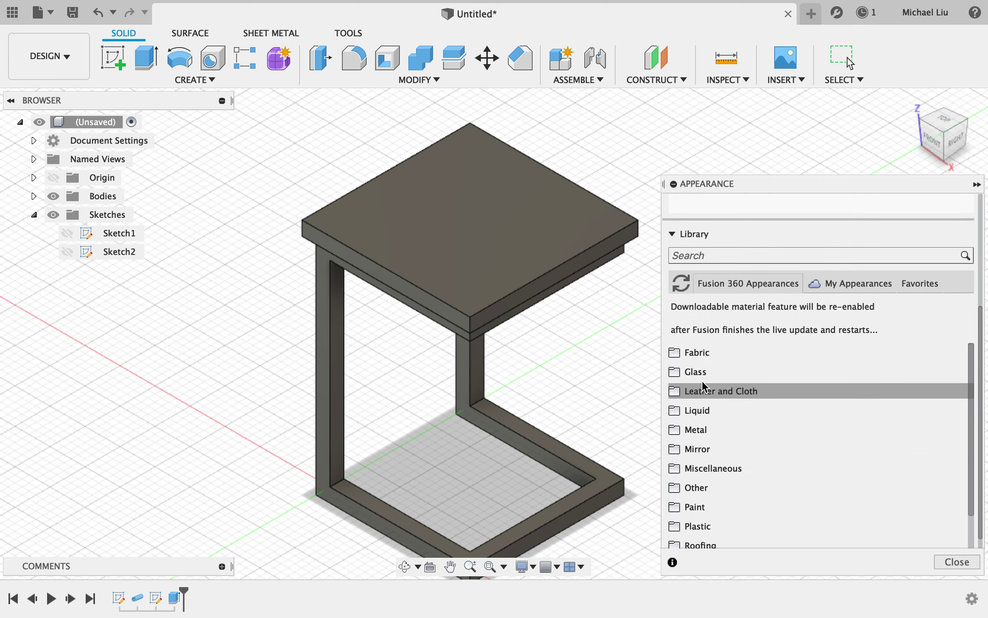
pyautogui.scroll(-1, 703, 382)
pyautogui.click(675, 407)
pyautogui.scroll(-1, 704, 431)
pyautogui.scroll(-4, 704, 437)
pyautogui.scroll(-1, 705, 437)
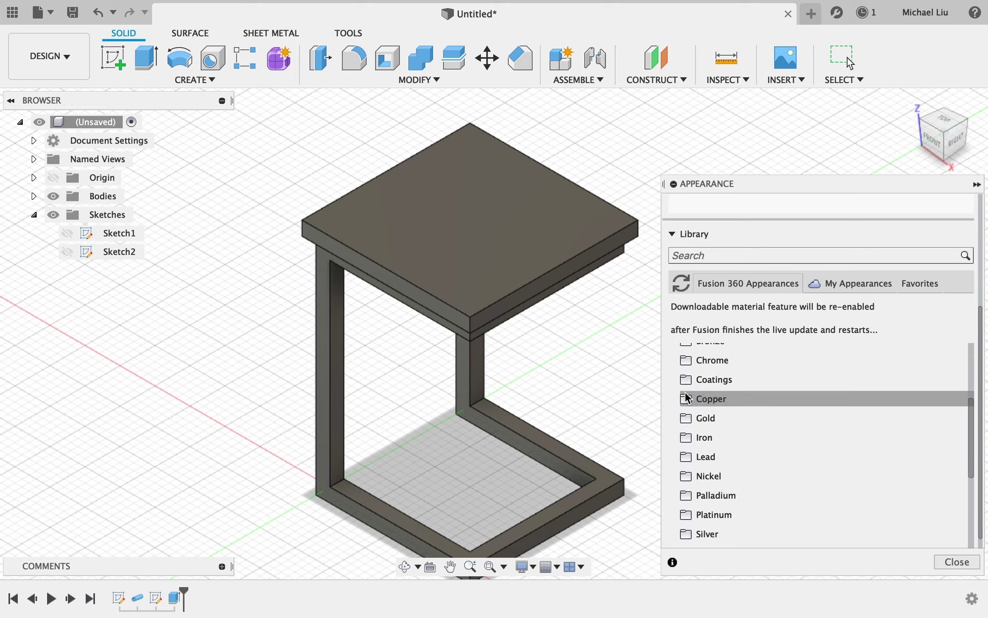
pyautogui.scroll(-4, 693, 425)
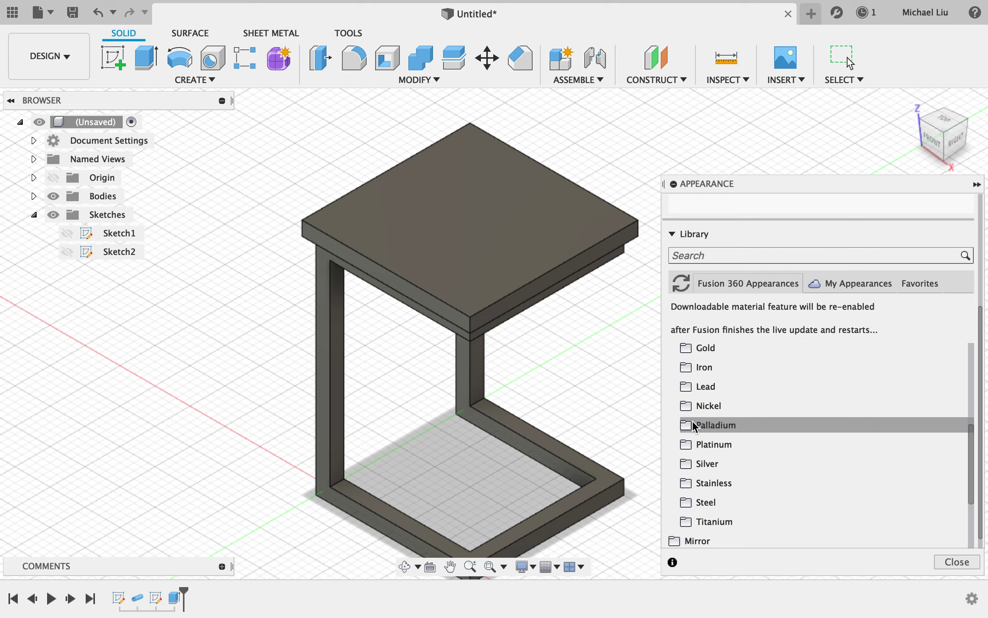
pyautogui.scroll(-3, 689, 400)
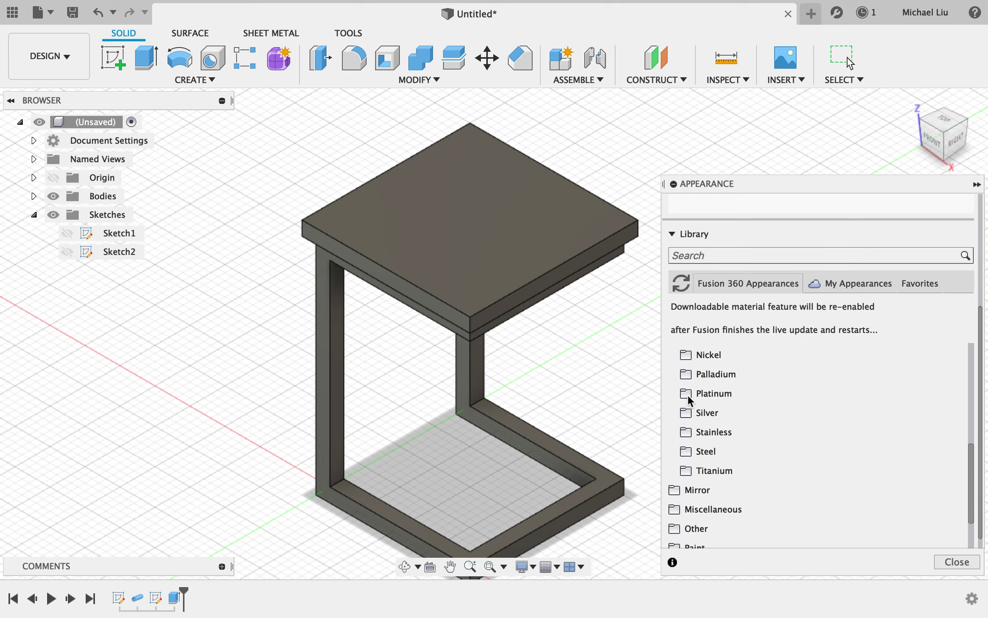
pyautogui.scroll(10, 688, 400)
pyautogui.scroll(3, 688, 400)
pyautogui.scroll(-4, 688, 395)
pyautogui.scroll(-8, 688, 395)
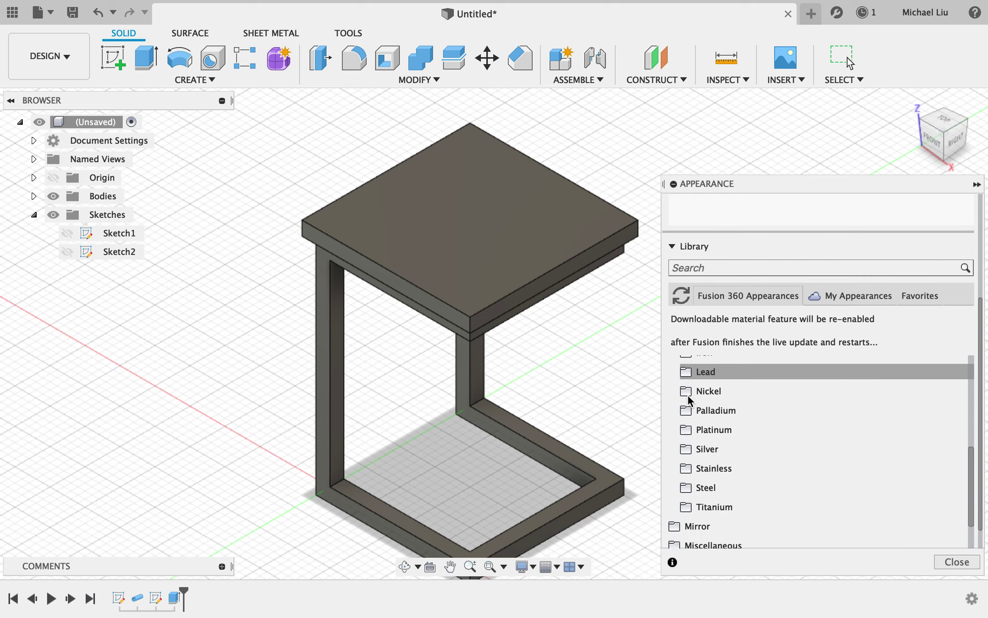
# Step: Apply the Stainless Diamond Plate finish to the table, then collapse Stainless
pyautogui.click(686, 468)
pyautogui.scroll(-3, 685, 464)
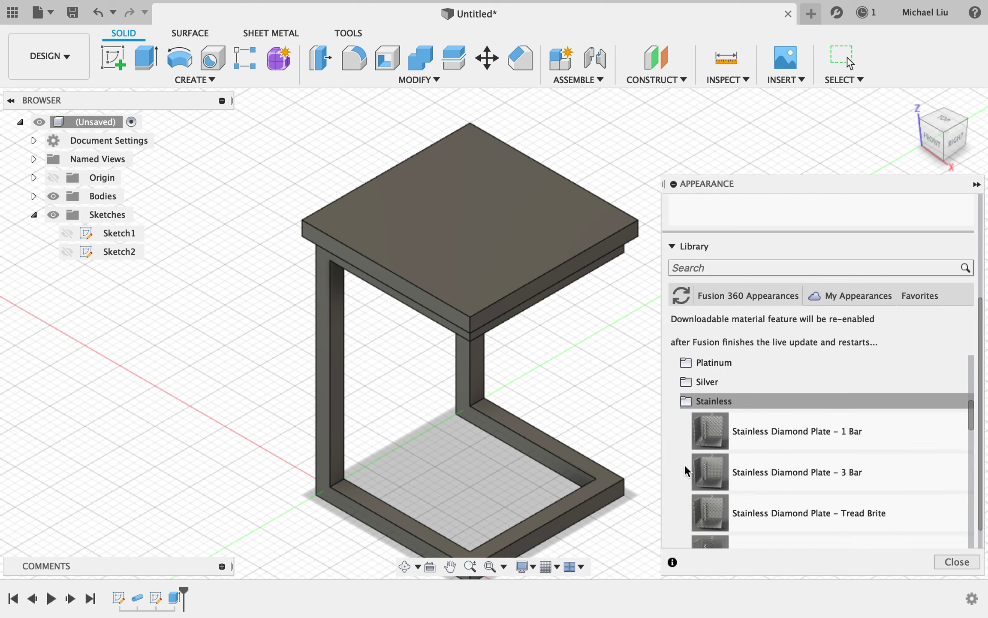
pyautogui.scroll(-2, 686, 465)
pyautogui.moveTo(711, 393); pyautogui.dragTo(604, 483)
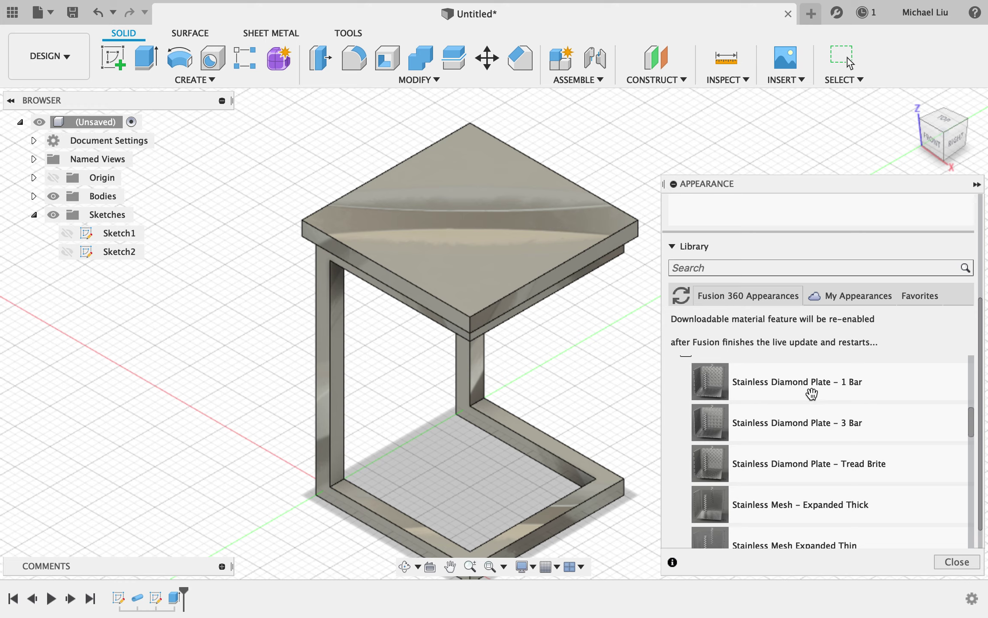
pyautogui.scroll(1, 736, 423)
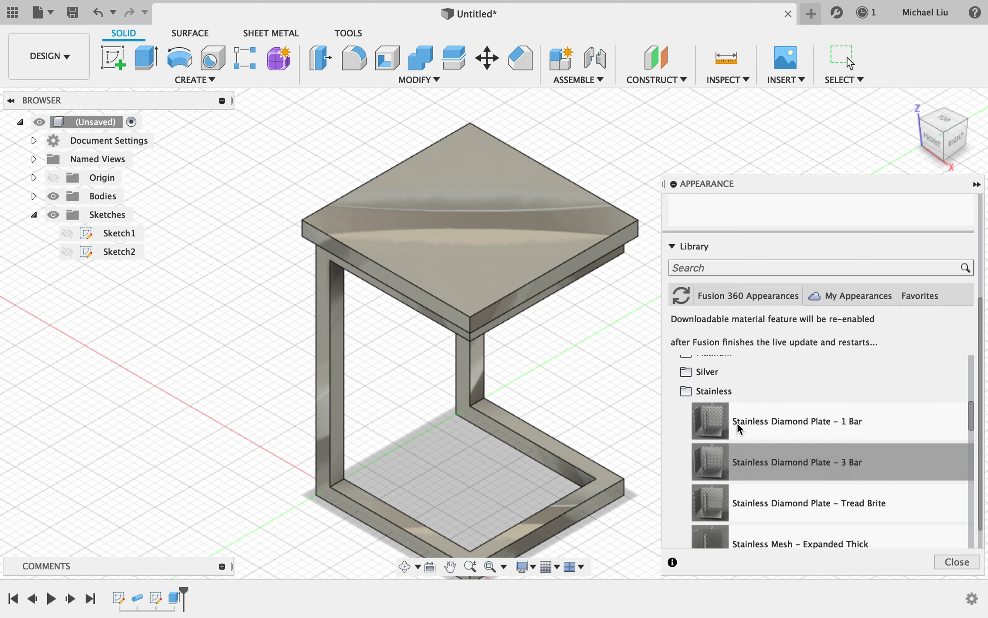
pyautogui.click(686, 392)
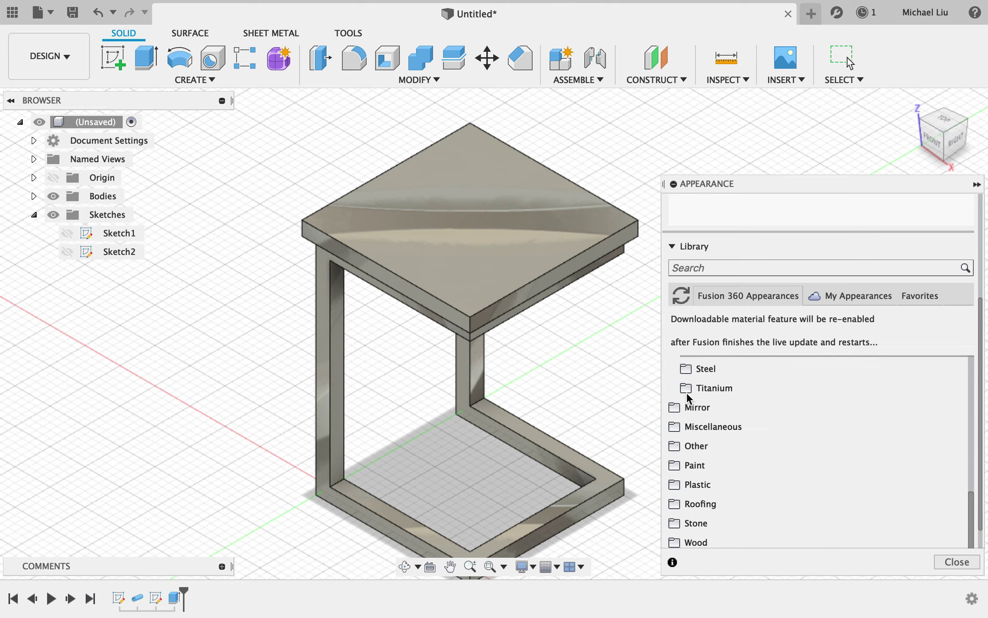
# Step: Expand Paint > Metal Flake and drag the black metal flake paint onto the whole table
pyautogui.click(671, 463)
pyautogui.scroll(-3, 672, 463)
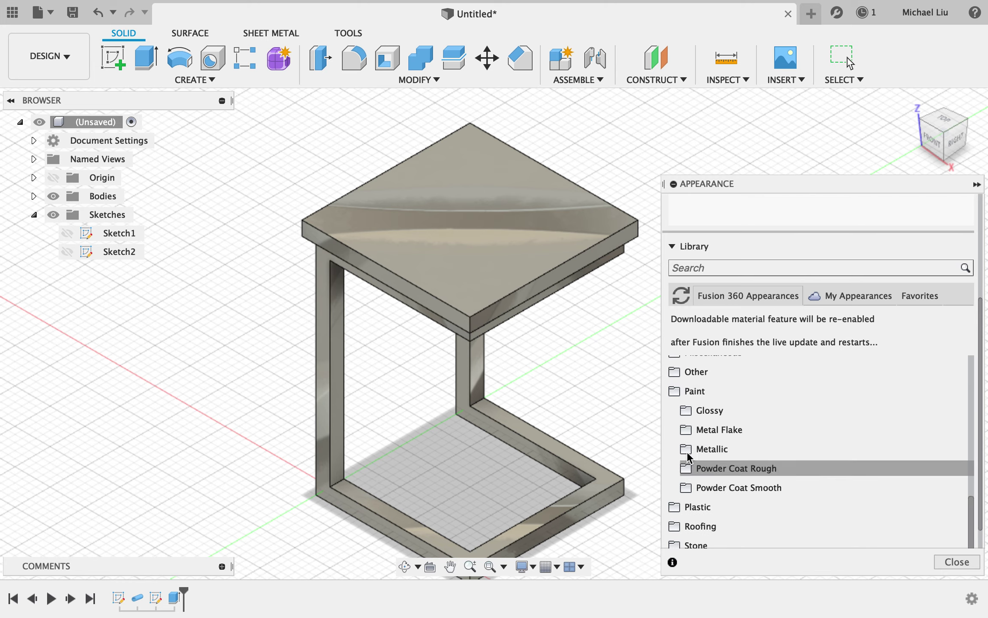
pyautogui.click(685, 431)
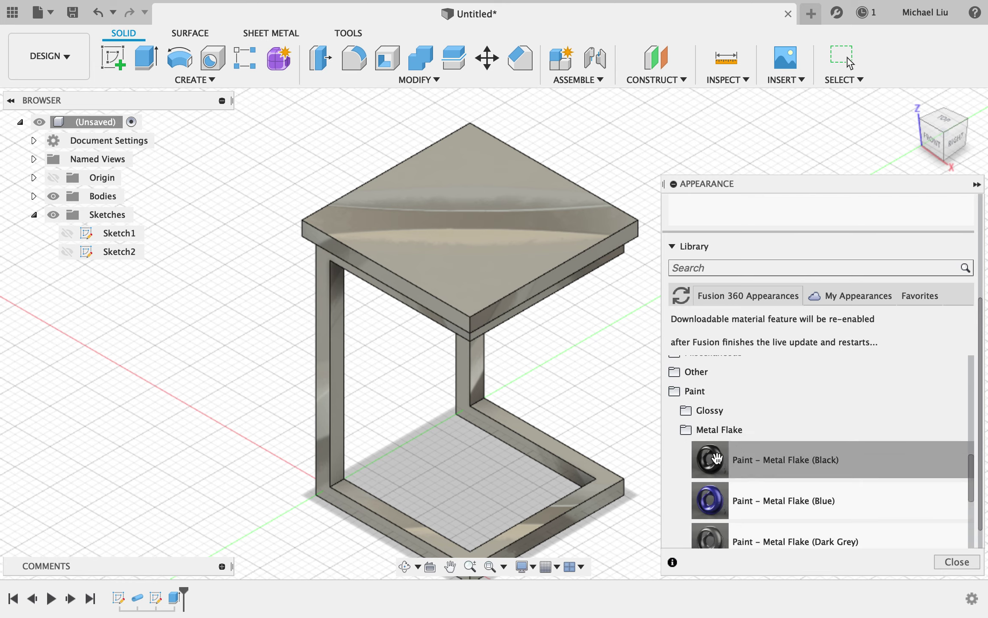
pyautogui.click(686, 410)
pyautogui.moveTo(710, 440); pyautogui.dragTo(593, 477)
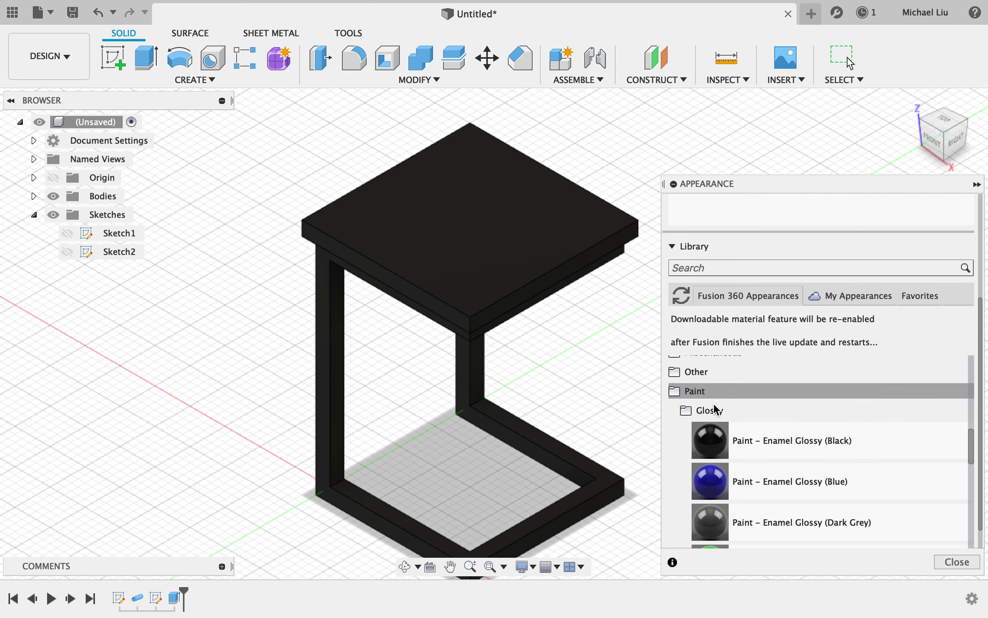
# Step: Collapse the Paint appearance groups and expand the Wood category in the Appearance library
pyautogui.click(686, 409)
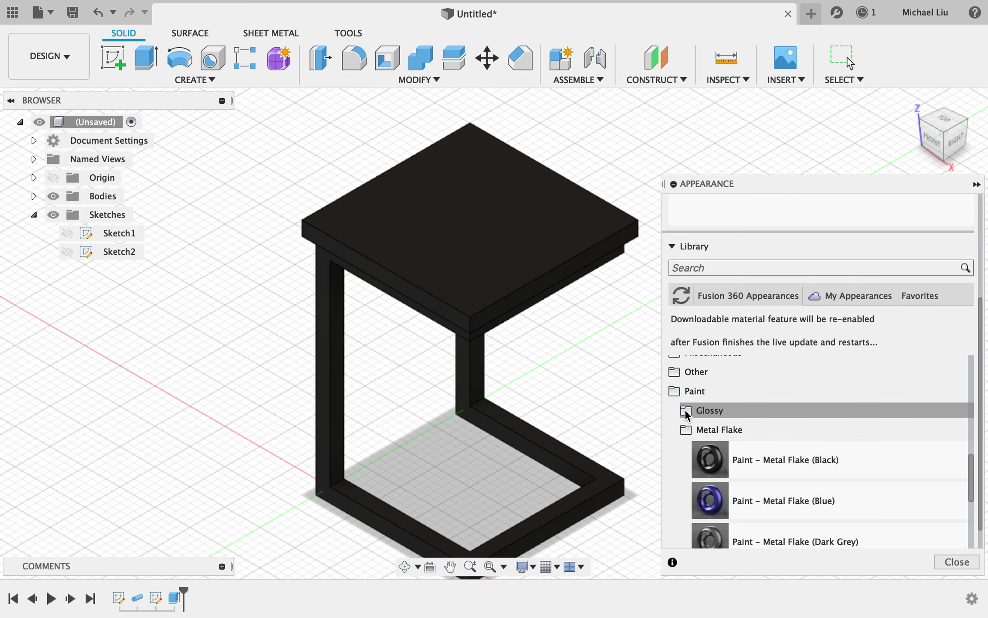
pyautogui.click(689, 430)
pyautogui.click(672, 392)
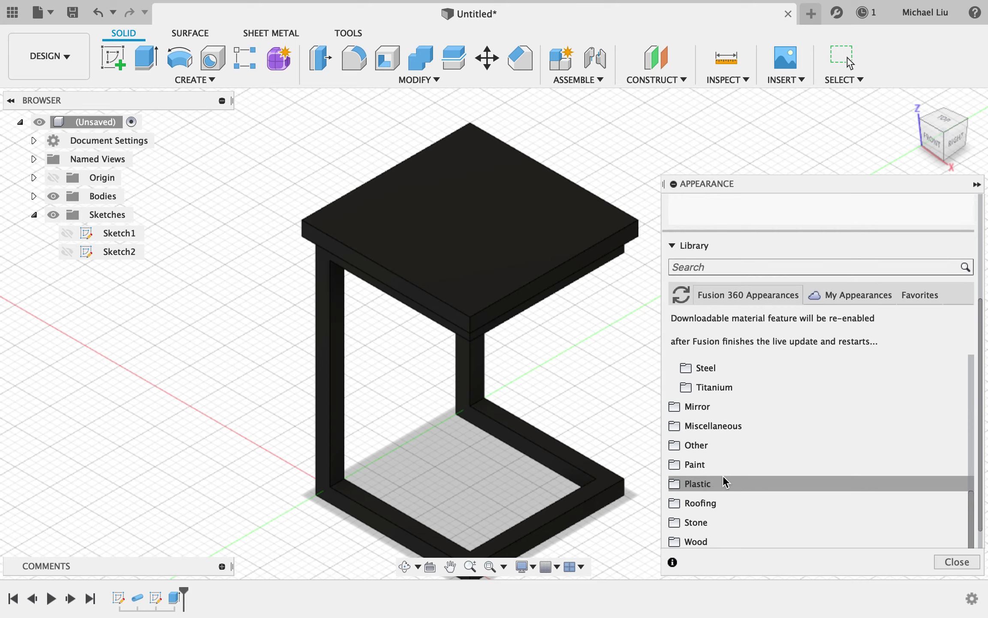
pyautogui.click(672, 538)
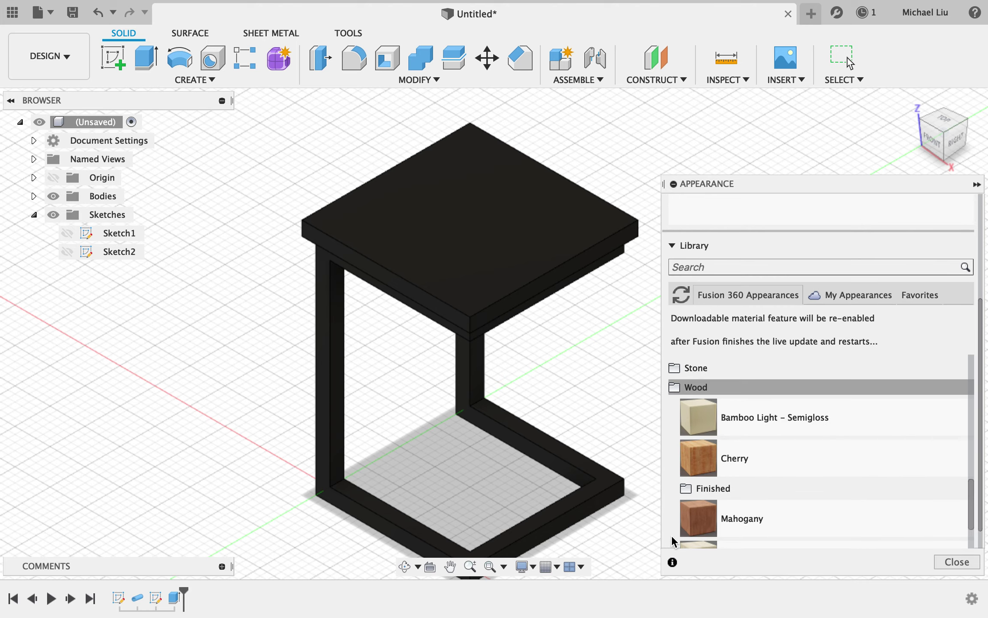
pyautogui.scroll(5, 671, 535)
pyautogui.scroll(-3, 671, 534)
pyautogui.scroll(-1, 671, 535)
pyautogui.scroll(-5, 671, 541)
pyautogui.scroll(1, 671, 540)
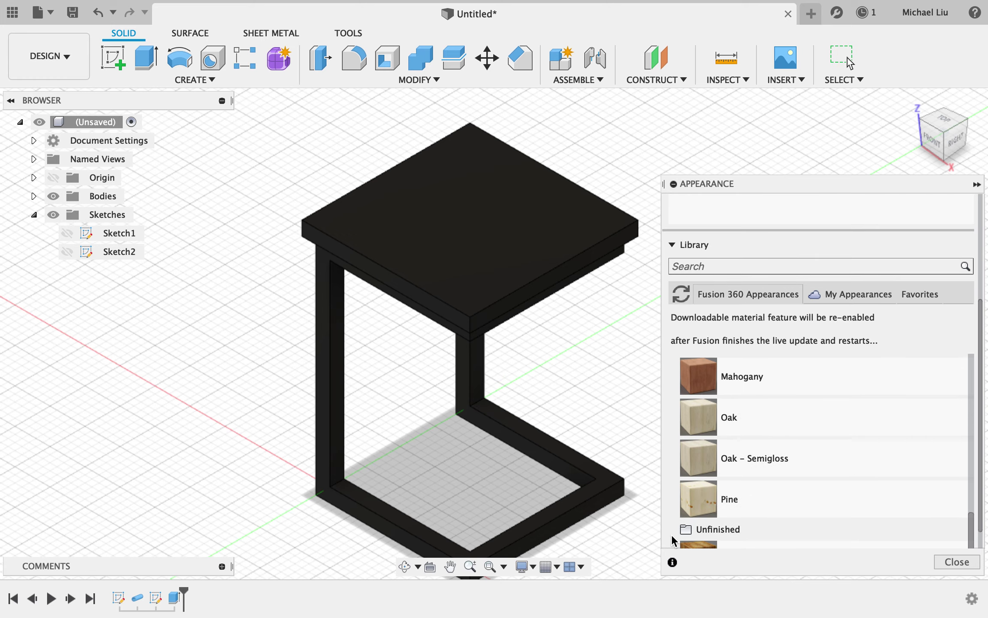
pyautogui.scroll(-1, 671, 540)
pyautogui.scroll(3, 685, 505)
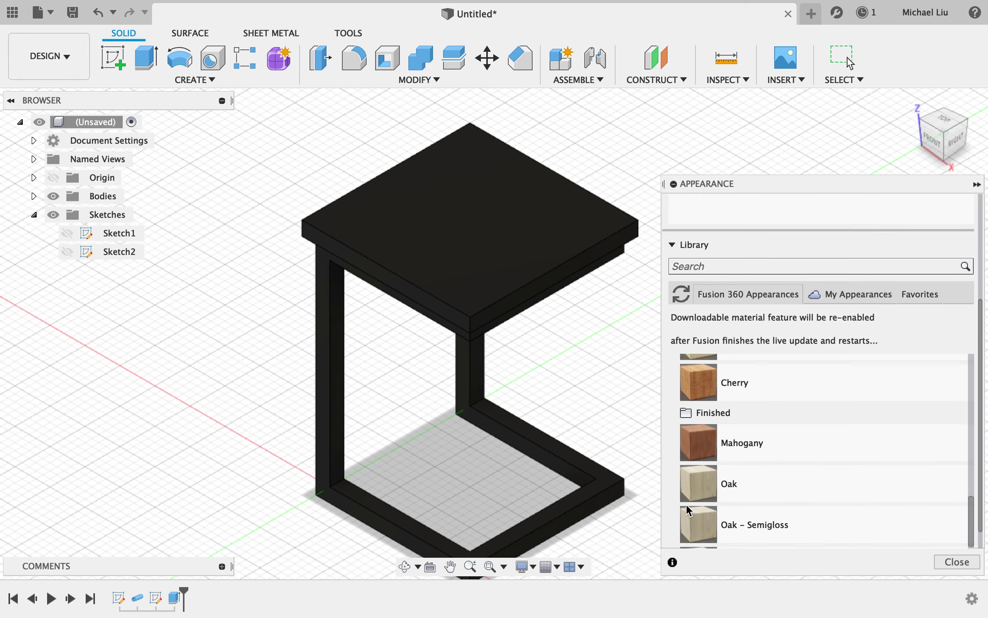
pyautogui.scroll(2, 685, 493)
# Step: Show the finished wood appearances and set Apply To to Faces
pyautogui.click(685, 468)
pyautogui.scroll(-3, 685, 468)
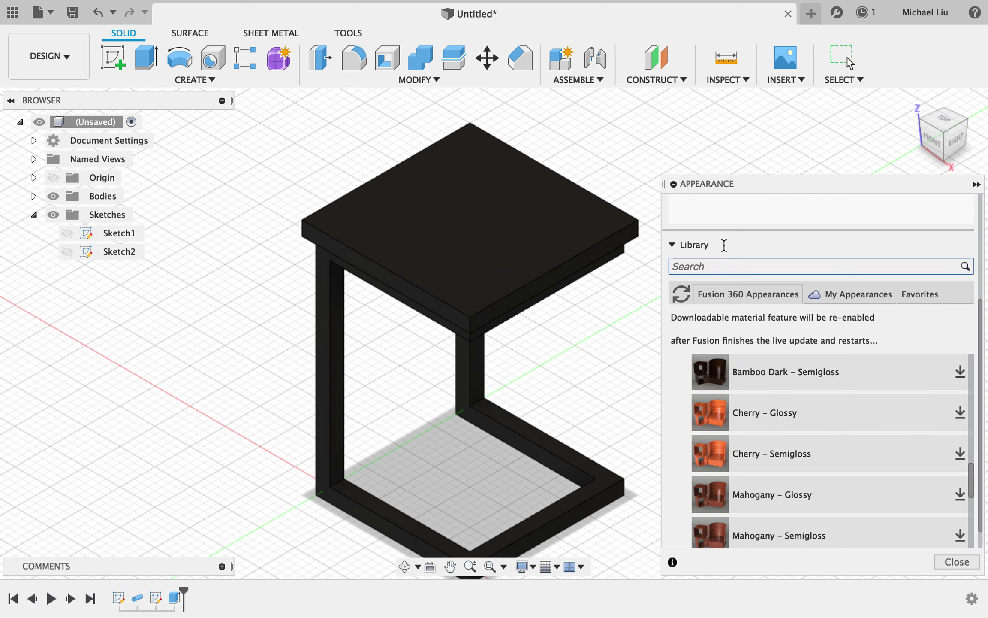
pyautogui.moveTo(717, 379); pyautogui.dragTo(720, 226)
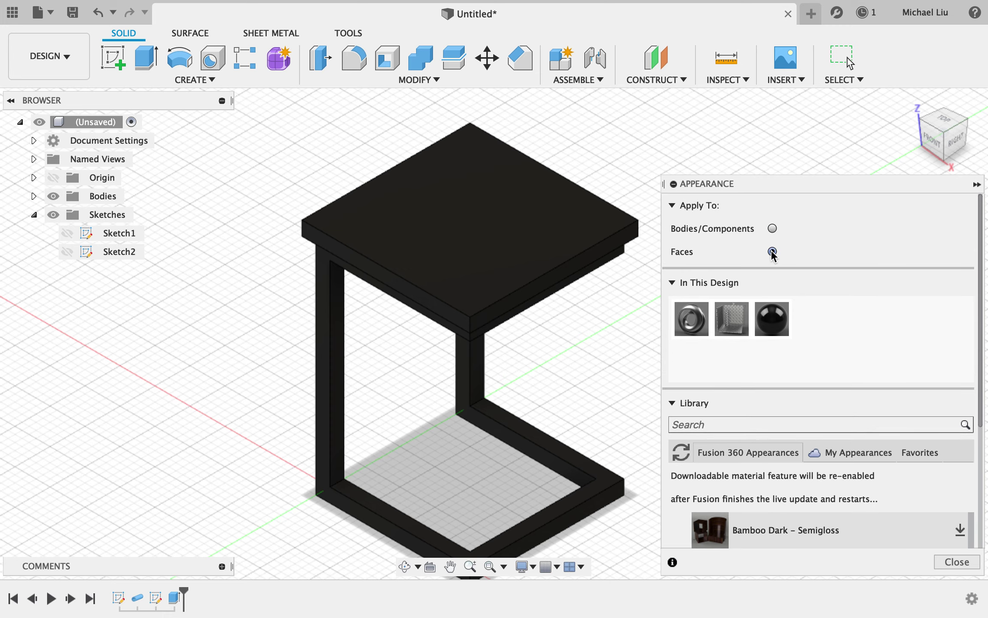
pyautogui.click(772, 252)
# Step: Attempt to download a walnut wood appearance, then dismiss the failed-download warning
pyautogui.scroll(-1, 847, 356)
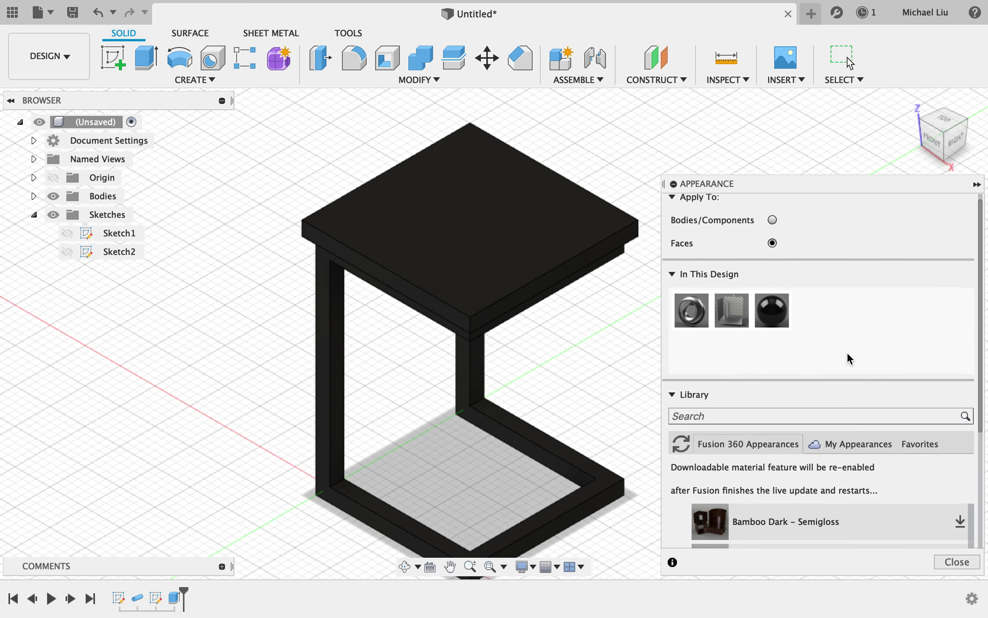
pyautogui.scroll(-5, 814, 474)
pyautogui.scroll(-4, 814, 474)
pyautogui.scroll(-1, 813, 474)
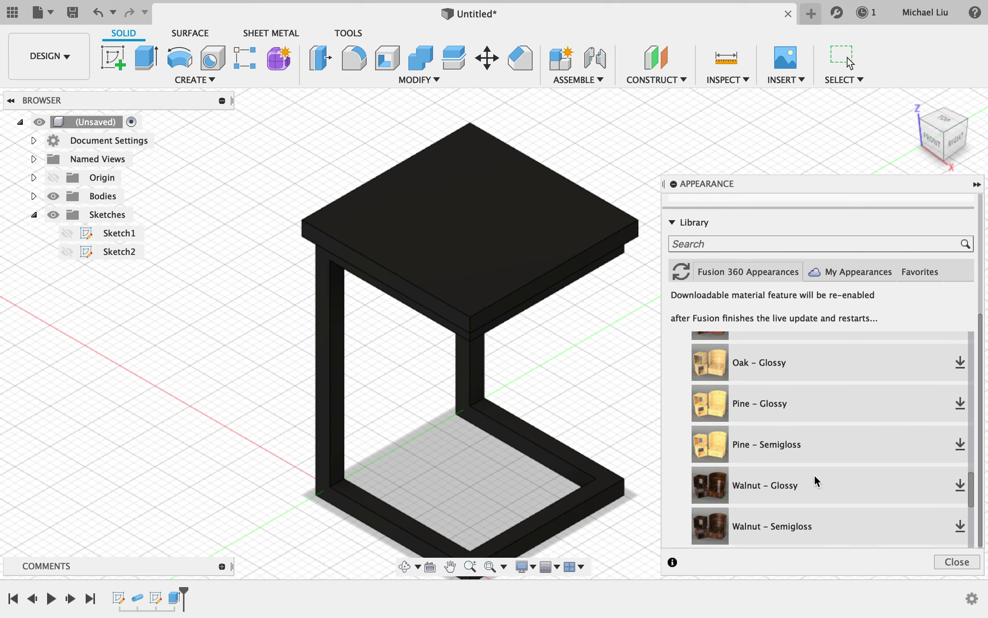
pyautogui.scroll(-2, 813, 474)
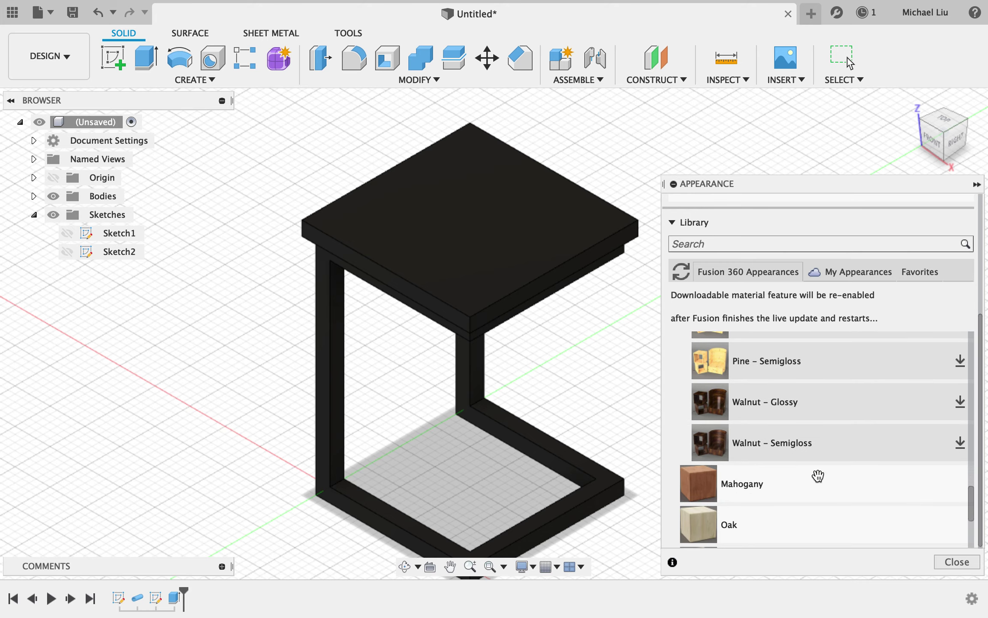
pyautogui.click(961, 444)
pyautogui.scroll(2, 864, 410)
pyautogui.scroll(1, 864, 410)
pyautogui.scroll(2, 864, 410)
pyautogui.scroll(2, 864, 409)
pyautogui.click(725, 398)
# Step: Drag a reddish wood appearance from the Wood library onto the tabletop
pyautogui.scroll(2, 686, 399)
pyautogui.scroll(1, 687, 400)
pyautogui.scroll(-2, 687, 401)
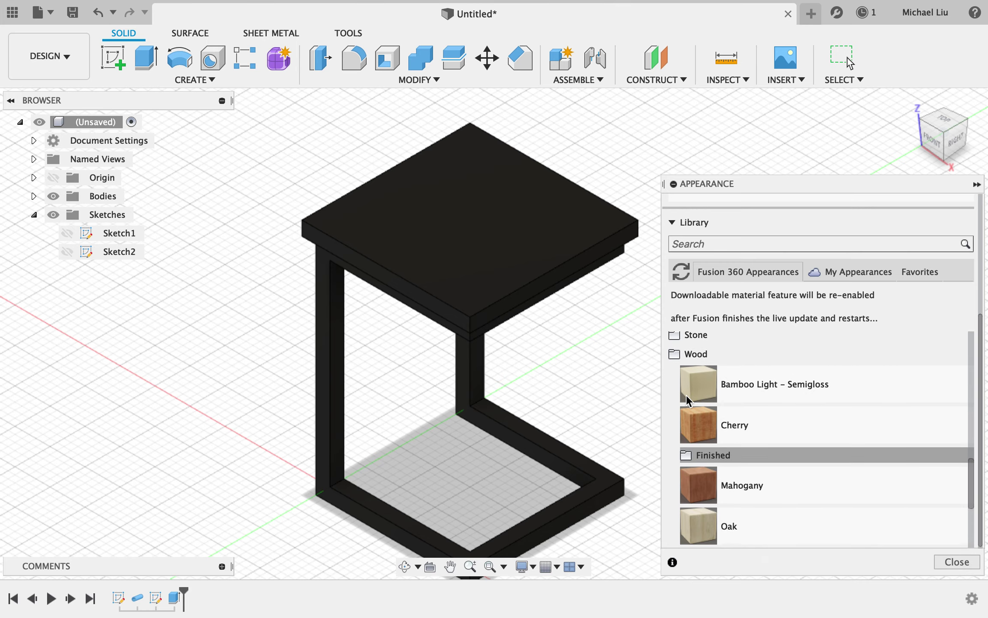
pyautogui.moveTo(725, 383); pyautogui.dragTo(497, 231)
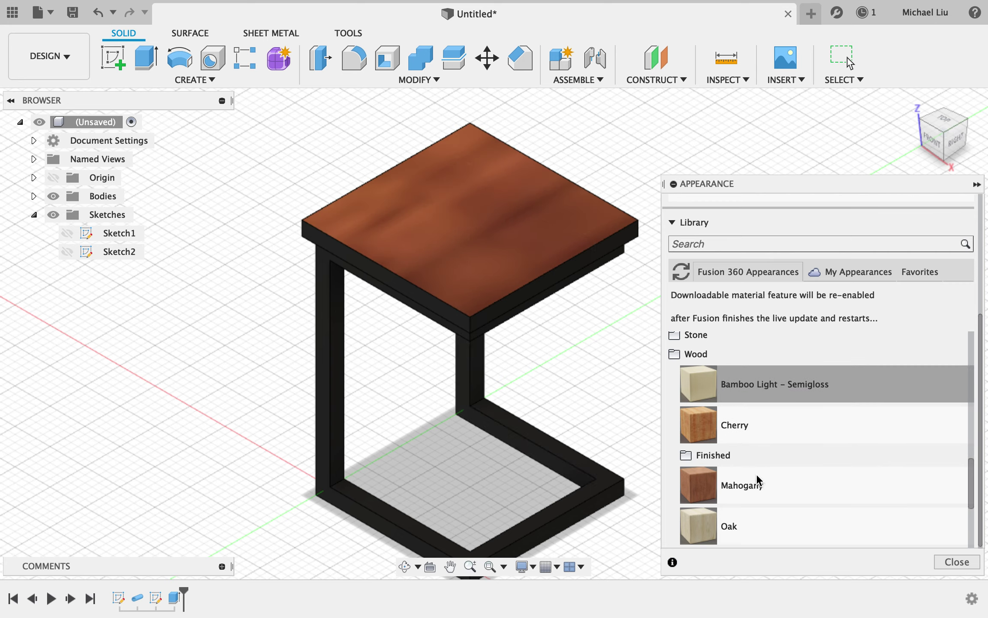
# Step: Apply a mahogany finish to the tabletop top, then cherry wood to both side faces
pyautogui.scroll(-2, 756, 473)
pyautogui.scroll(2, 756, 473)
pyautogui.moveTo(757, 473); pyautogui.dragTo(420, 287)
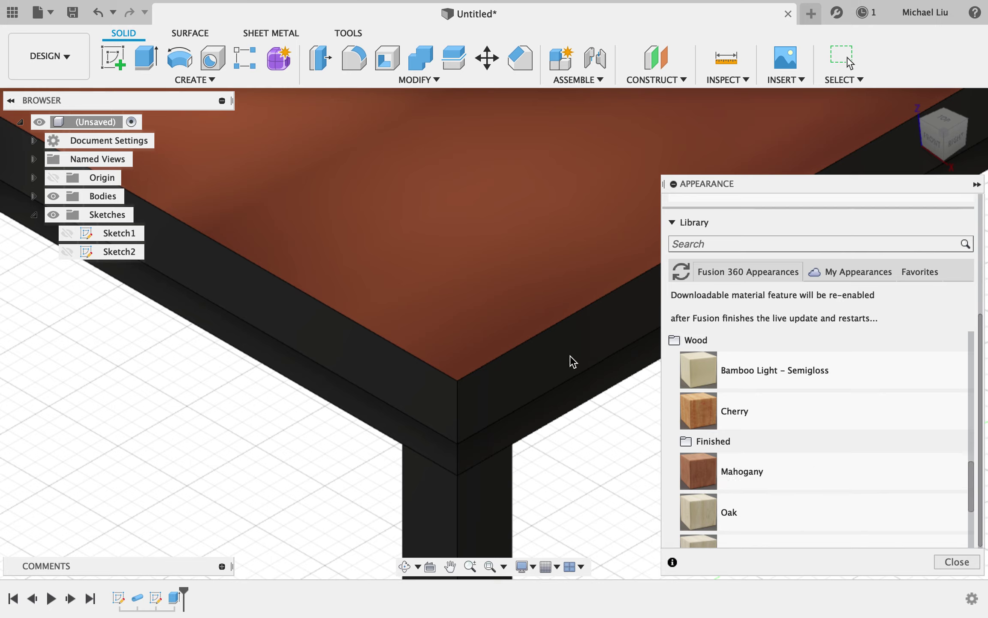
pyautogui.moveTo(701, 411); pyautogui.dragTo(595, 364)
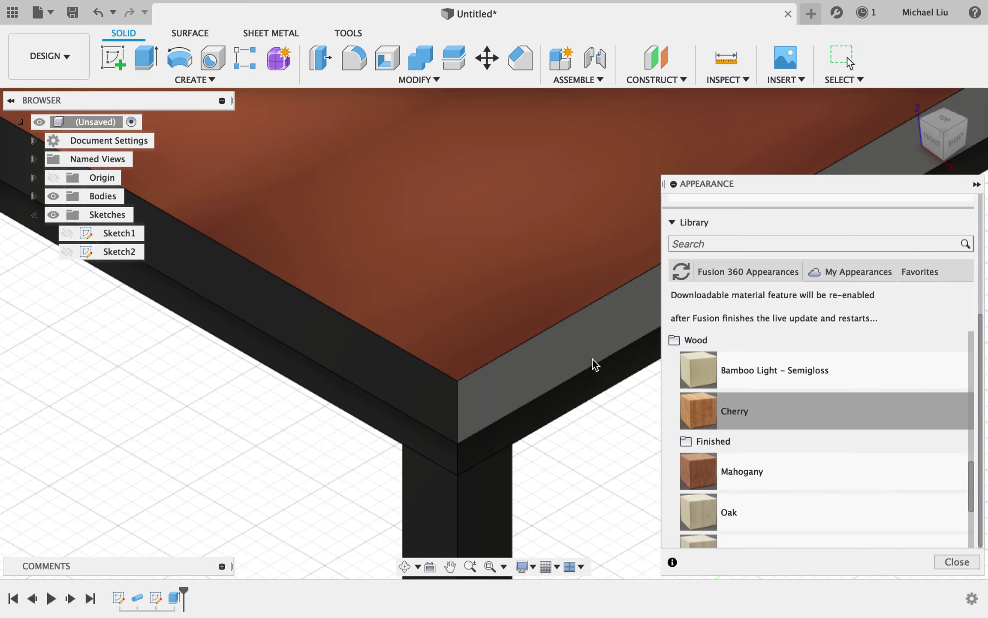
pyautogui.moveTo(698, 411); pyautogui.dragTo(435, 394)
# Step: Zoom out to the whole table and orbit the view
pyautogui.press('F6')
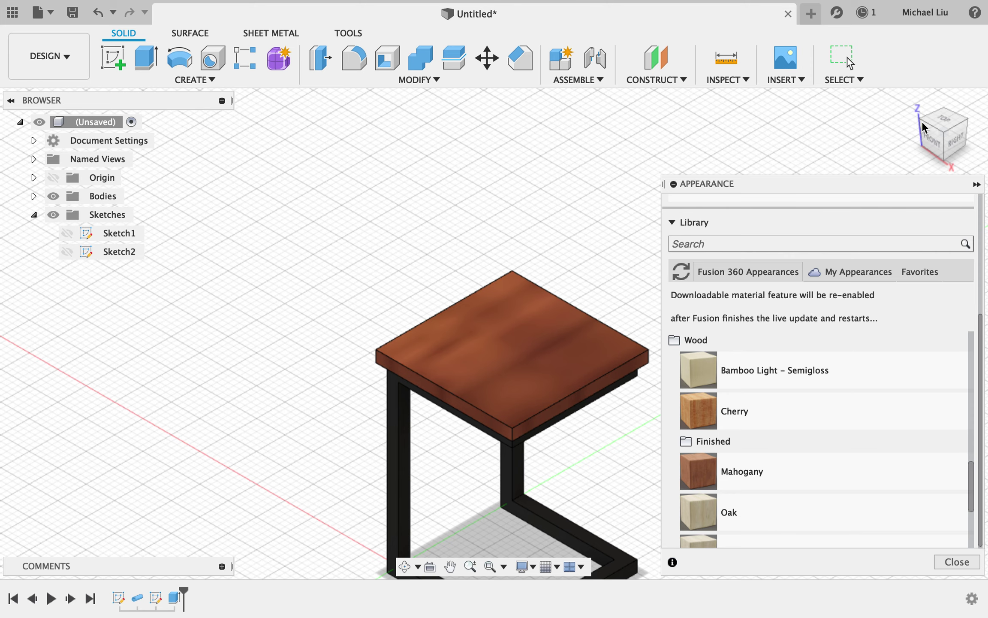
pyautogui.scroll(-2, 419, 404)
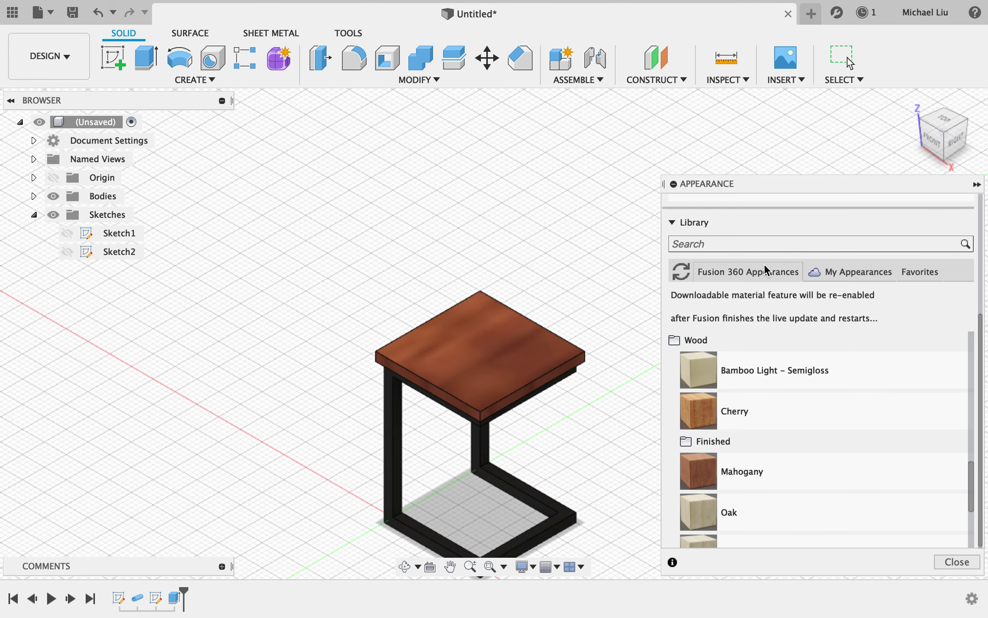
pyautogui.moveTo(944, 129)
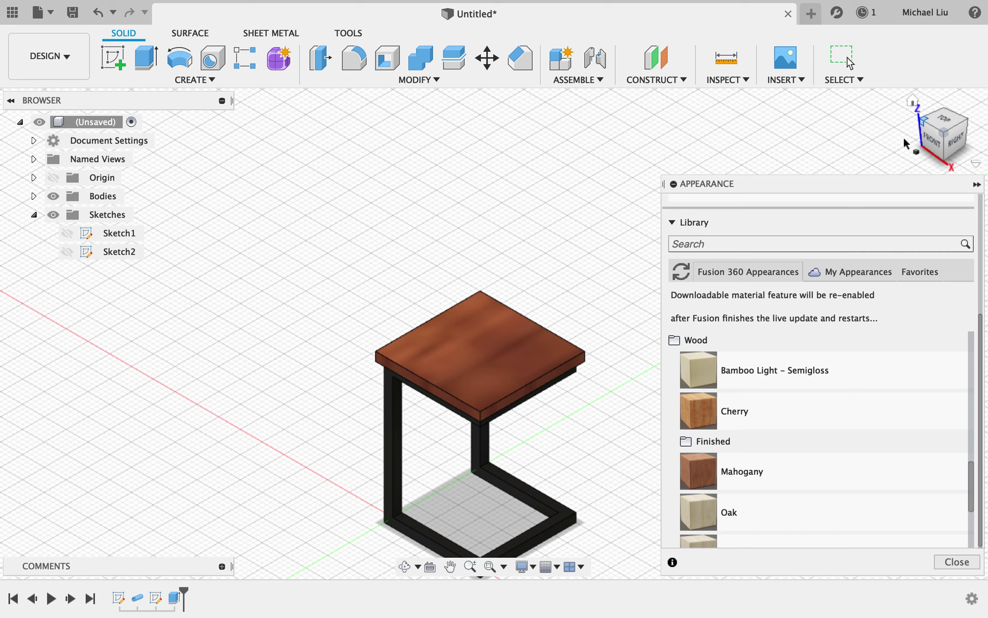
pyautogui.moveTo(904, 143); pyautogui.dragTo(897, 170)
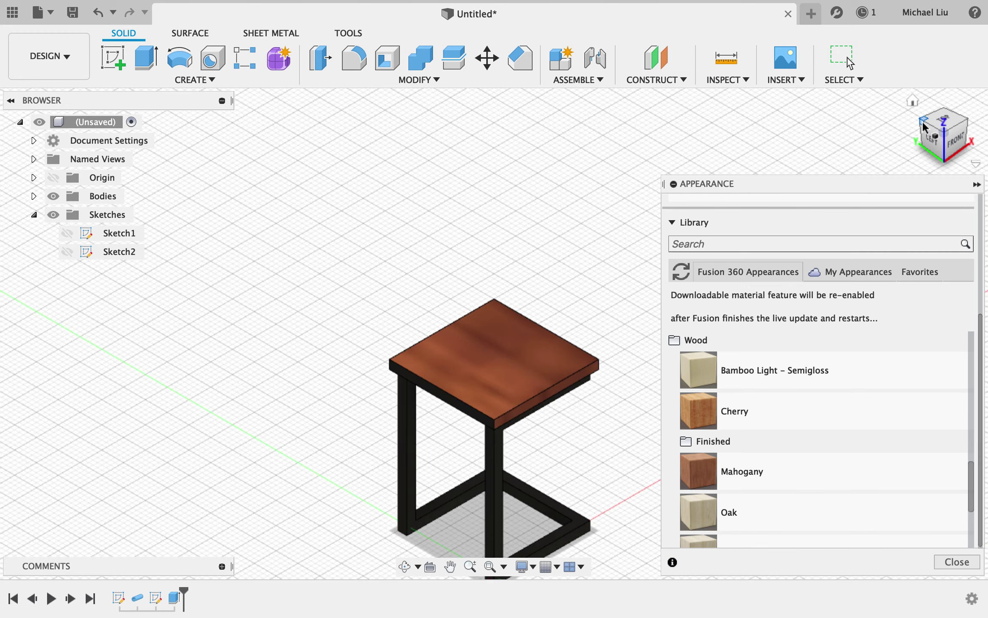
# Step: Apply cherry wood to the tabletop's right and left edge faces
pyautogui.keyDown('shift'); pyautogui.hscroll(-5, 519, 360); pyautogui.keyUp('shift')
pyautogui.keyDown('shift'); pyautogui.hscroll(-3, 507, 401); pyautogui.keyUp('shift')
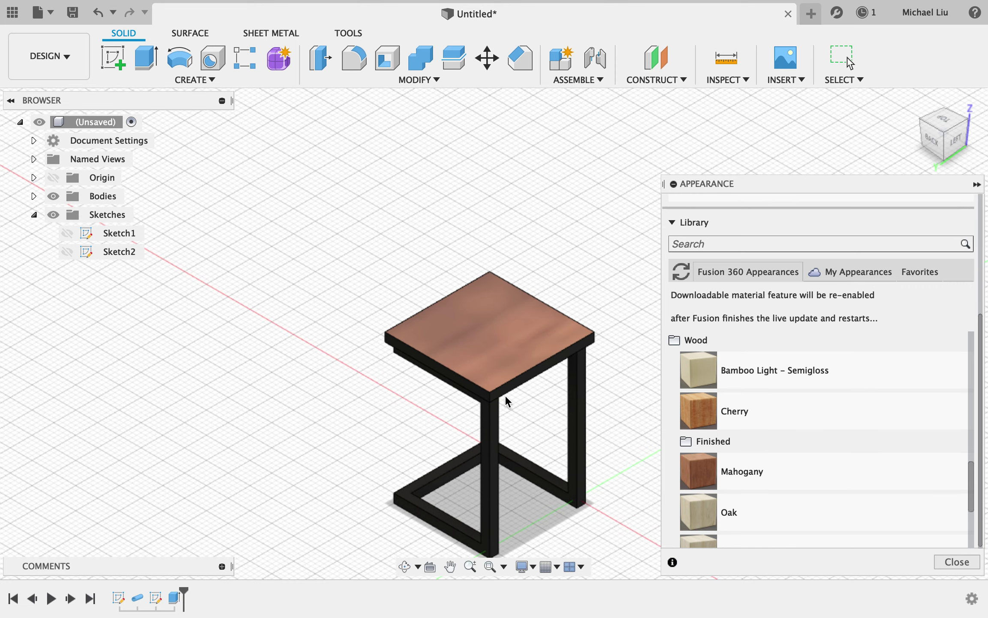
pyautogui.scroll(3, 507, 401)
pyautogui.scroll(3, 506, 401)
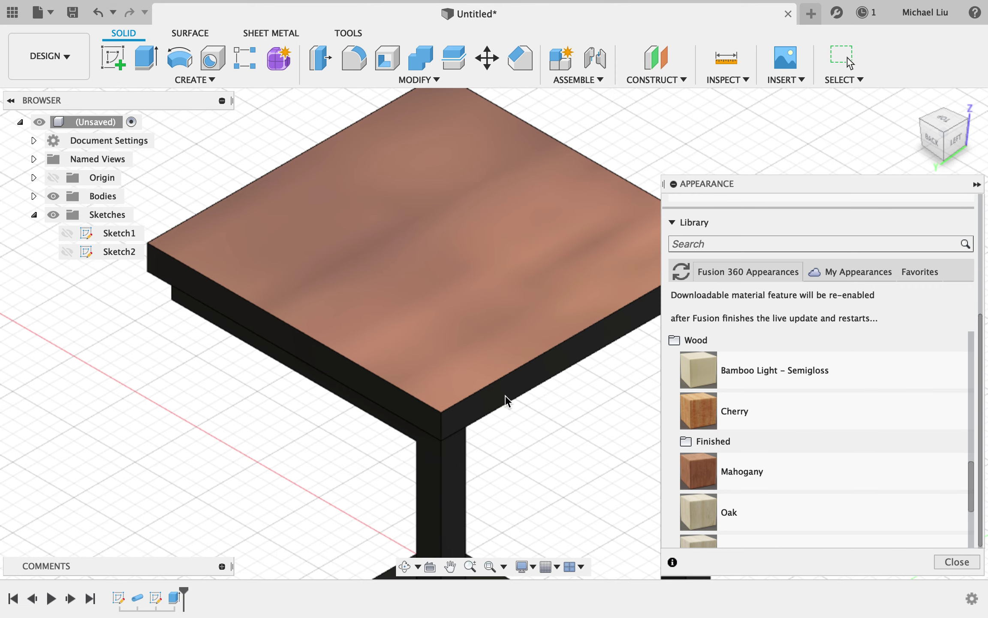
pyautogui.scroll(3, 506, 402)
pyautogui.moveTo(698, 410); pyautogui.dragTo(545, 396)
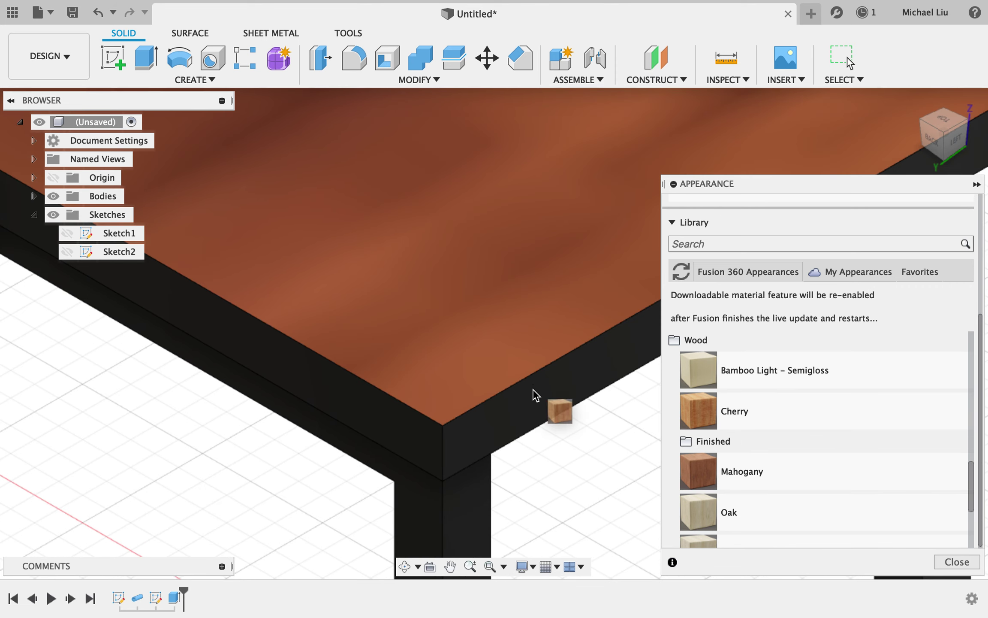
pyautogui.moveTo(741, 408); pyautogui.dragTo(420, 446)
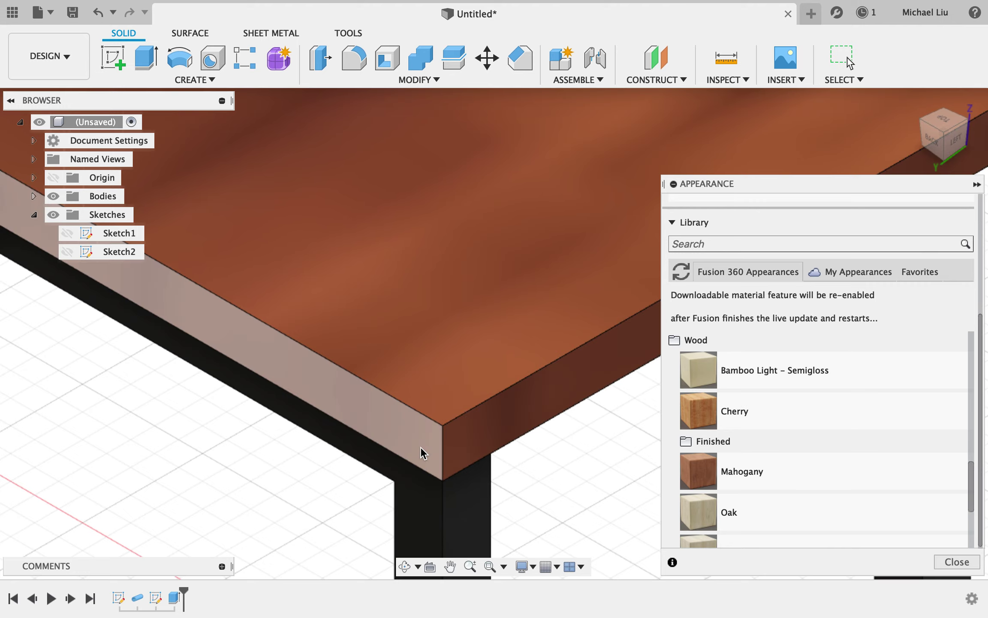
# Step: Turn the view to look underneath and give the tabletop underside a cherry finish
pyautogui.scroll(-5, 420, 446)
pyautogui.scroll(-2, 596, 356)
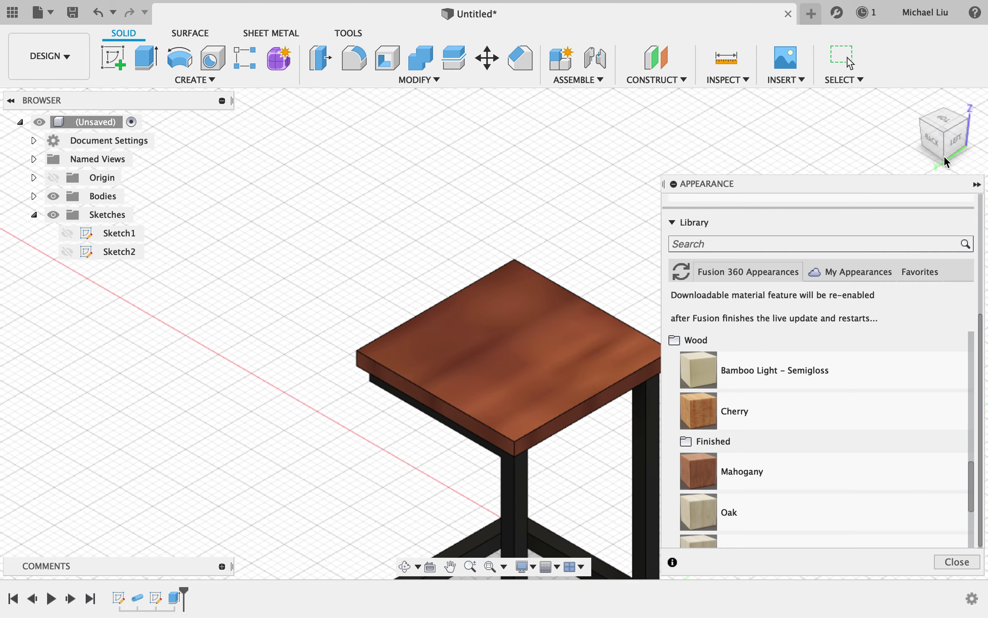
pyautogui.scroll(3, 458, 295)
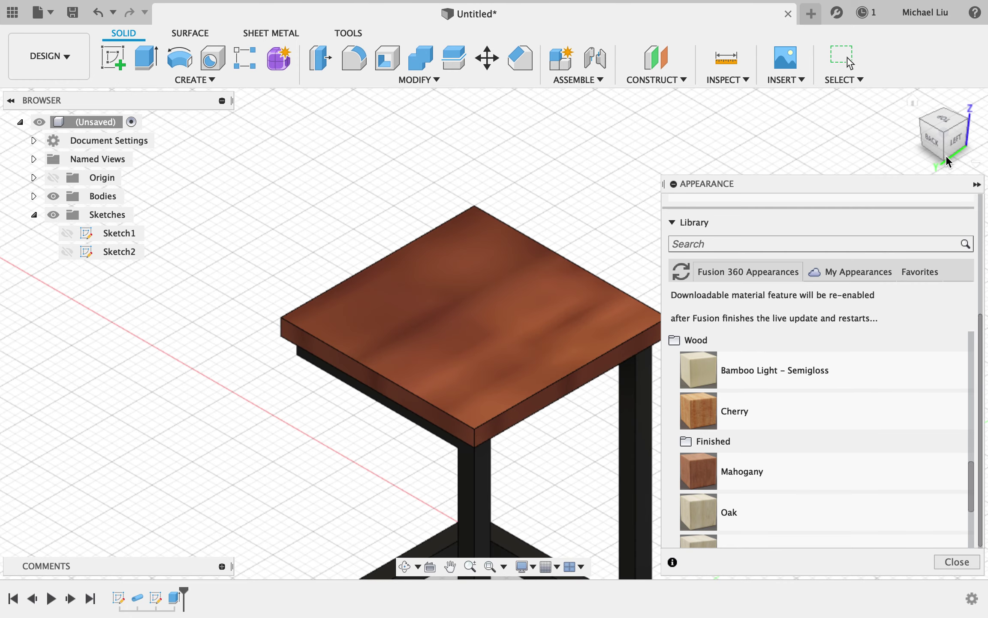
pyautogui.click(944, 157)
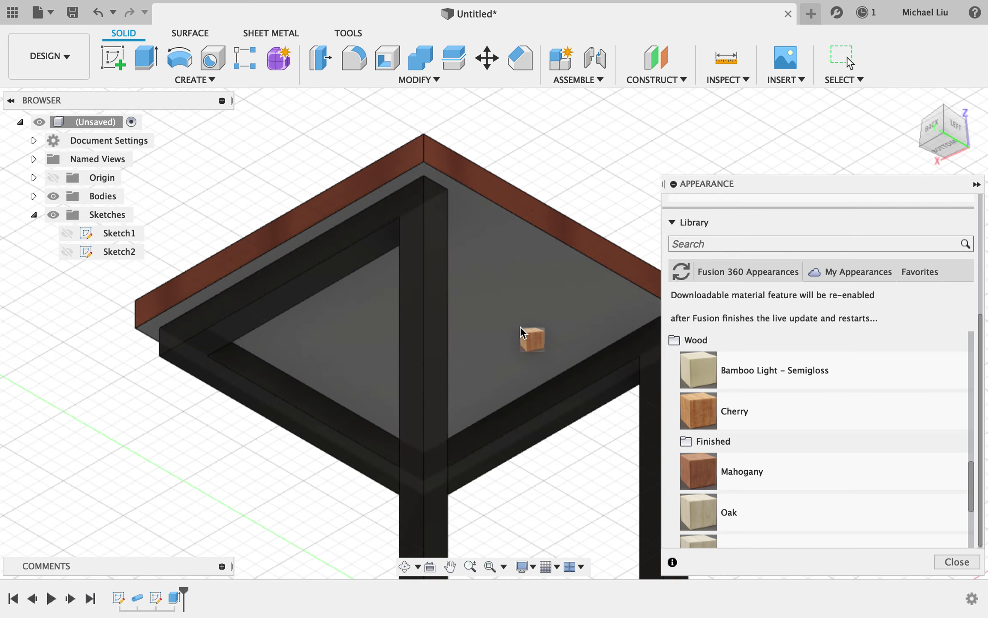
pyautogui.moveTo(585, 364); pyautogui.dragTo(584, 351)
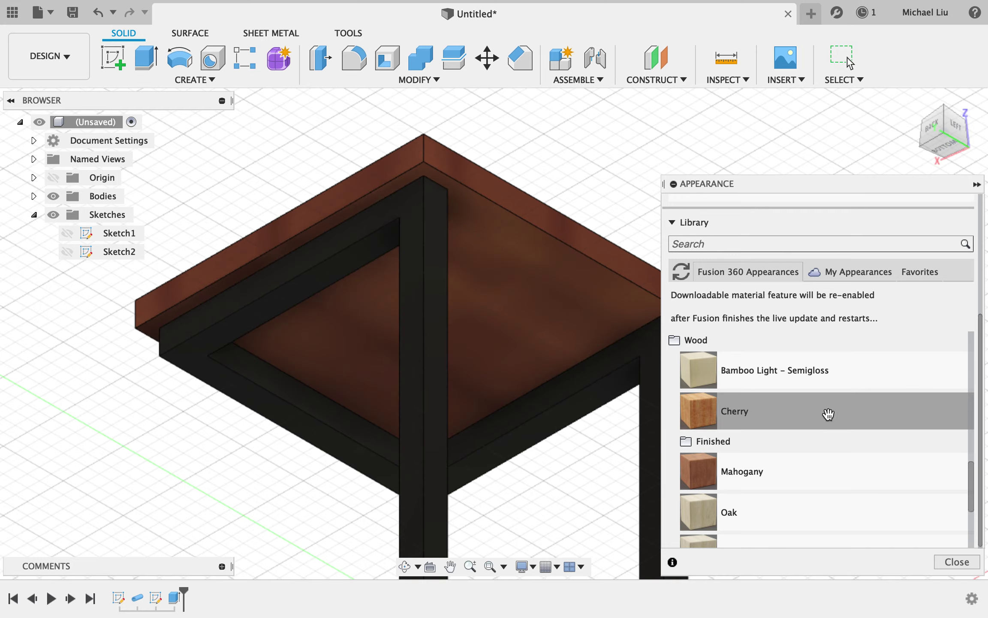